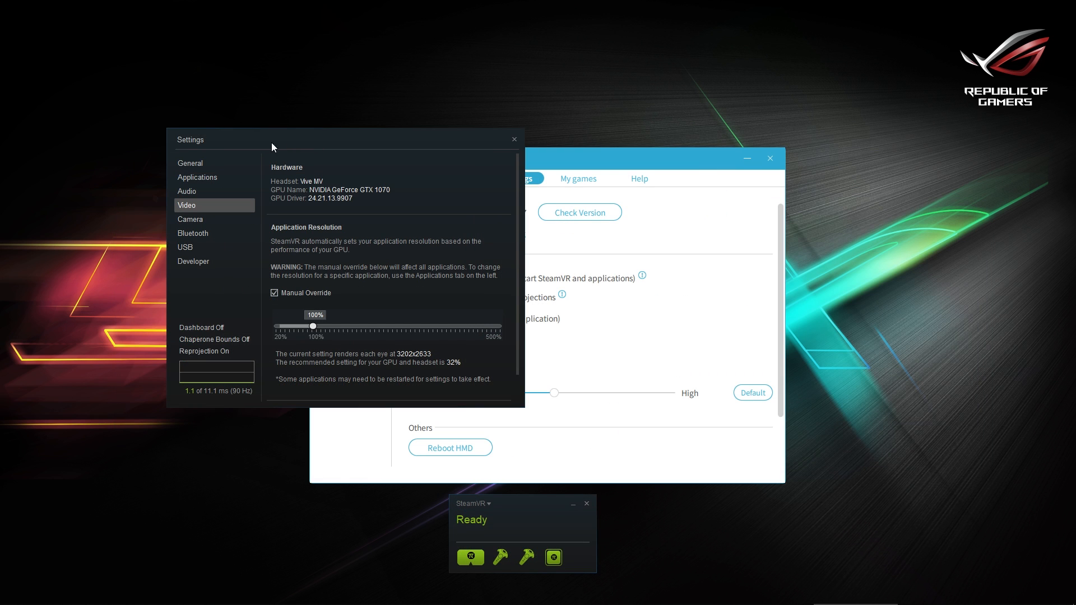
click(239, 165)
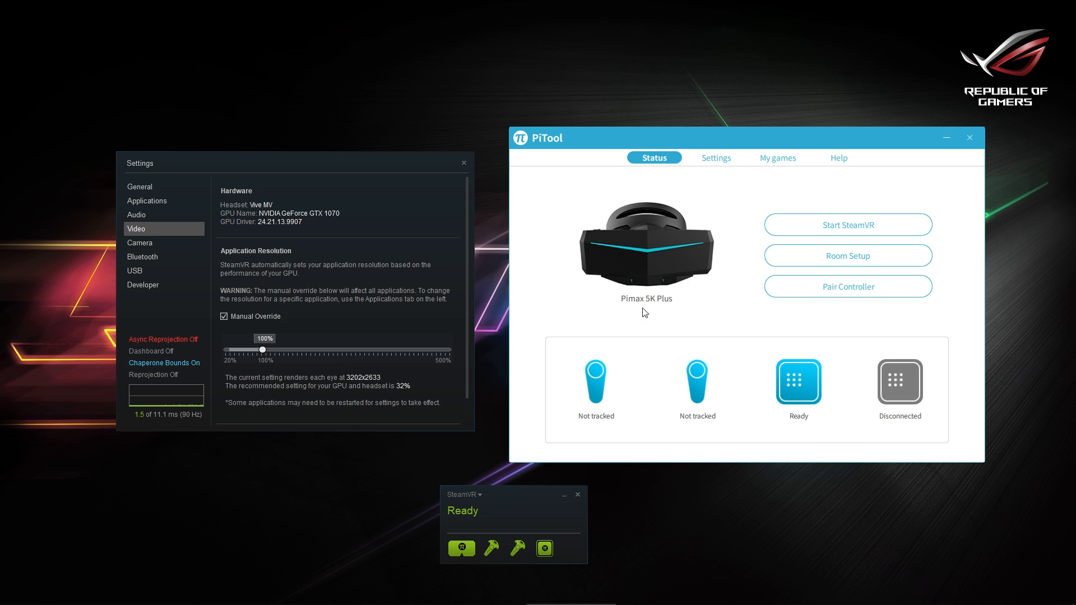
Check for a newer PiTool version in the general settings and dismiss the update notice
click(705, 162)
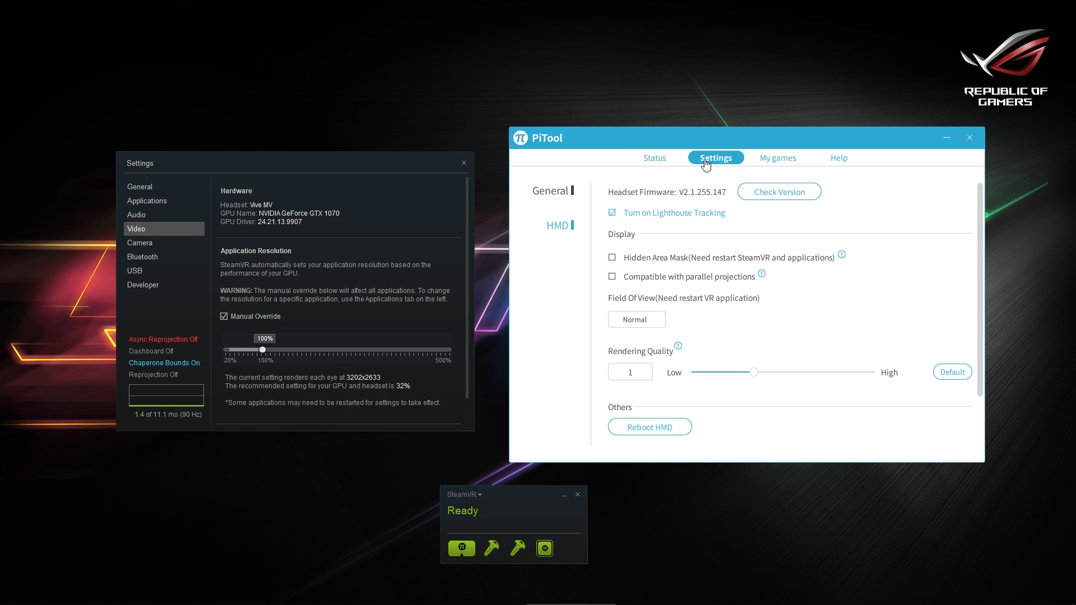
click(570, 193)
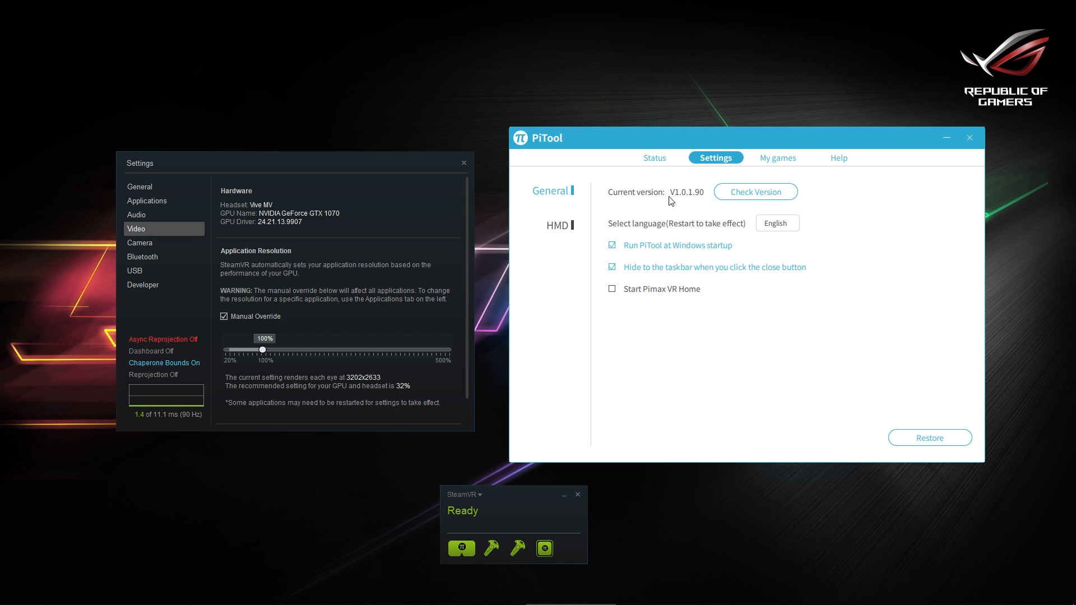
click(757, 195)
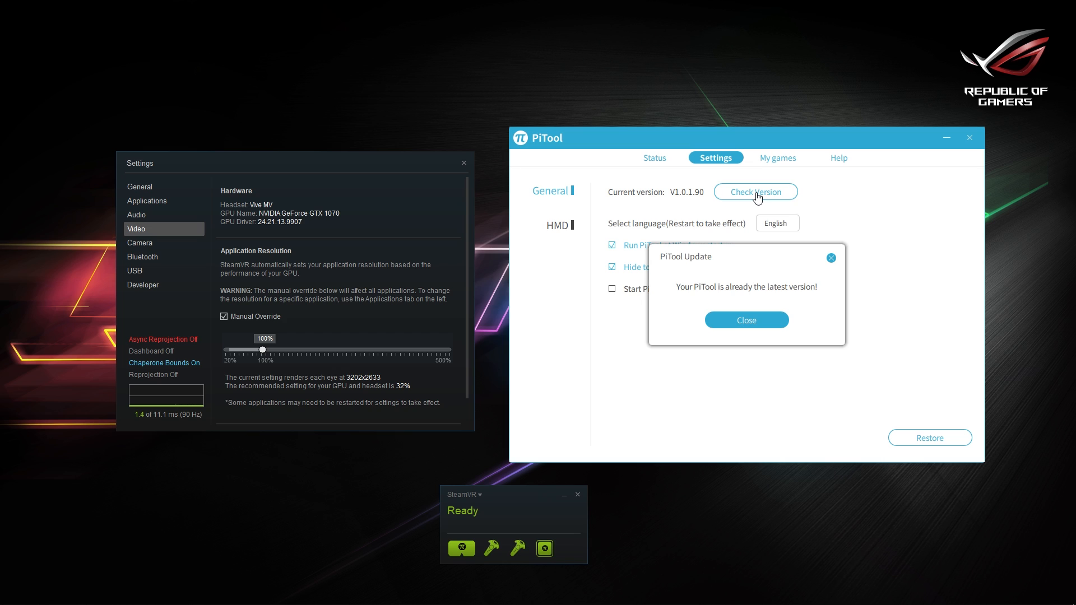
click(748, 324)
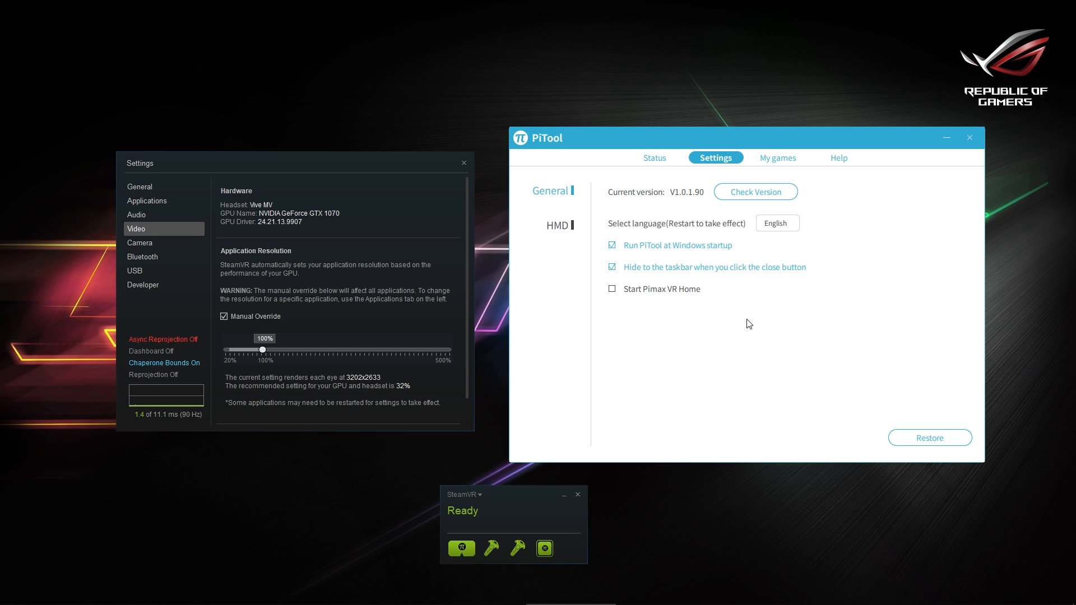
In the HMD settings, try the field-of-view options, finish on Normal, and set the rendering quality to 1.5
click(572, 232)
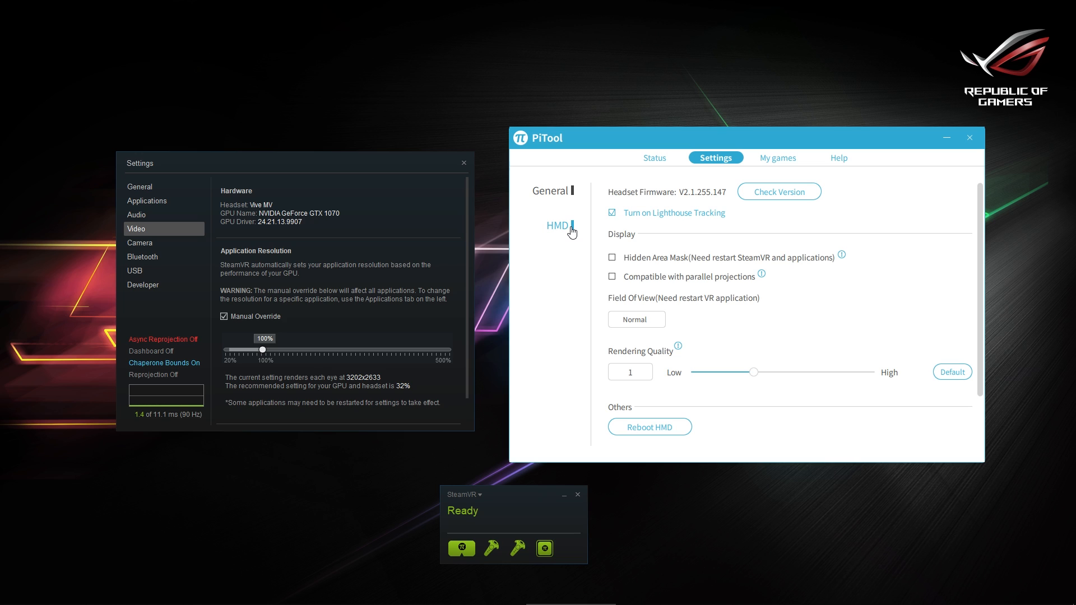
click(627, 324)
mouse_move(754, 372)
mouse_down()
mouse_move(878, 387)
mouse_move(877, 374)
mouse_move(754, 373)
mouse_up()
click(638, 327)
click(637, 338)
click(633, 327)
click(639, 361)
drag(754, 375, 813, 376)
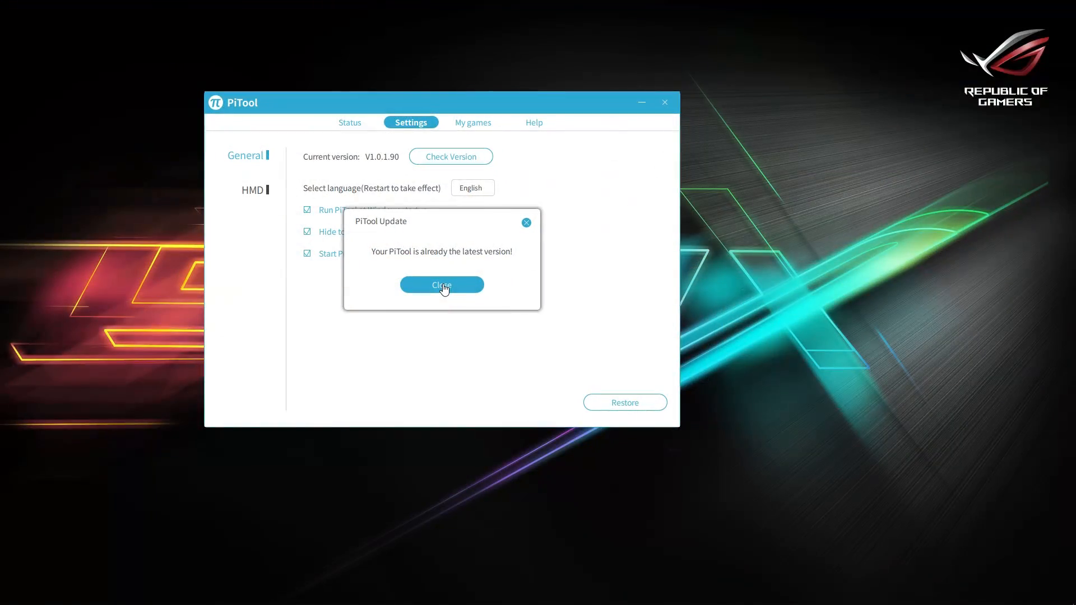
Dismiss the PiTool update notice, check for a headset firmware update in the HMD settings, and close the result
click(444, 287)
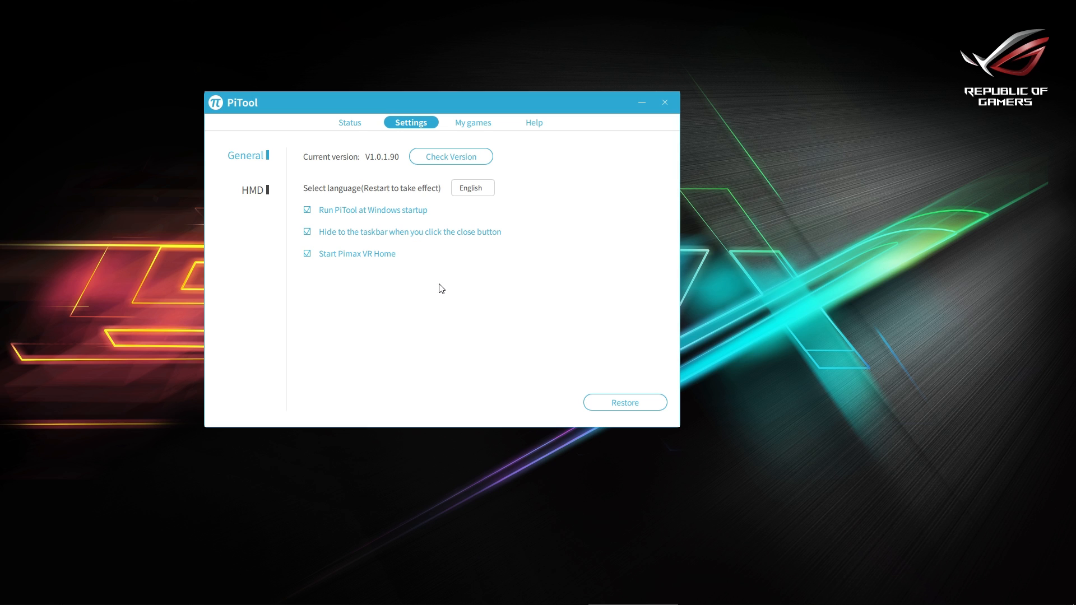
click(262, 193)
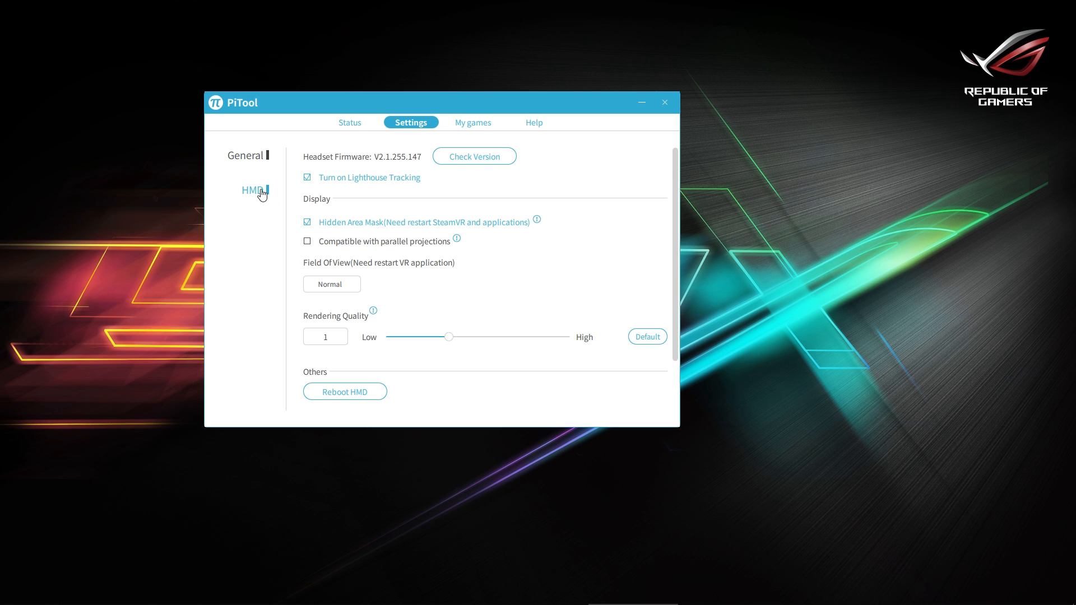
click(473, 157)
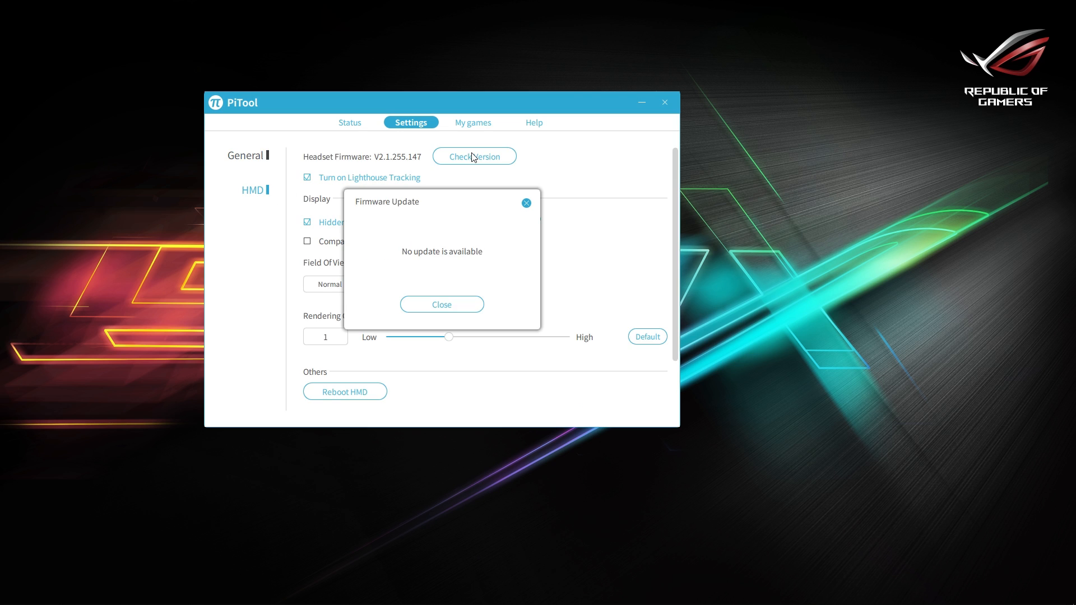
click(449, 303)
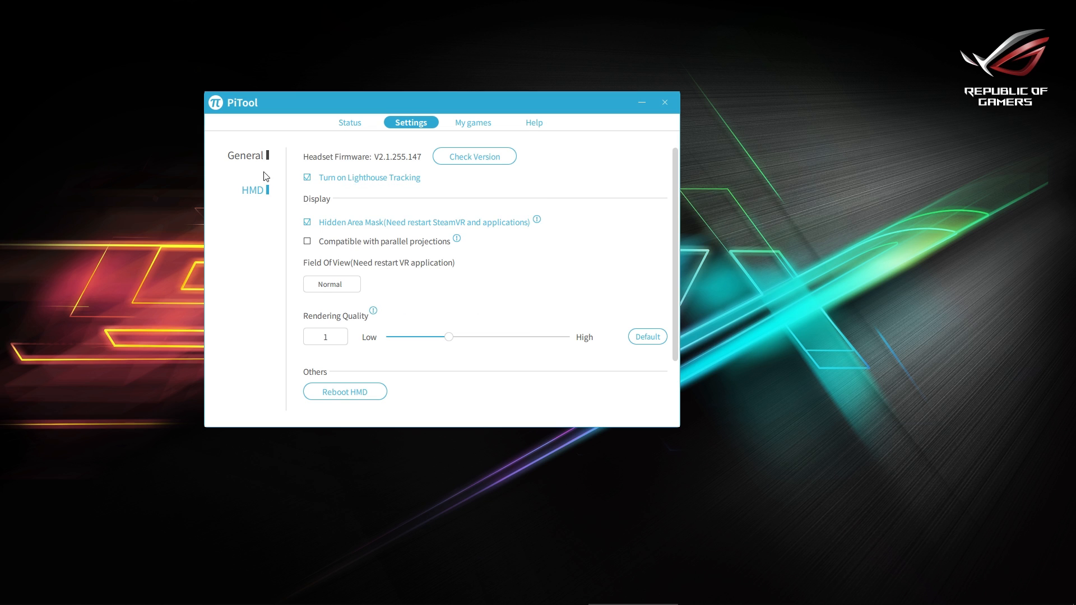
Return to PiTool's general settings and inspect the PVRHome.exe process in Task Manager without ending it
click(248, 164)
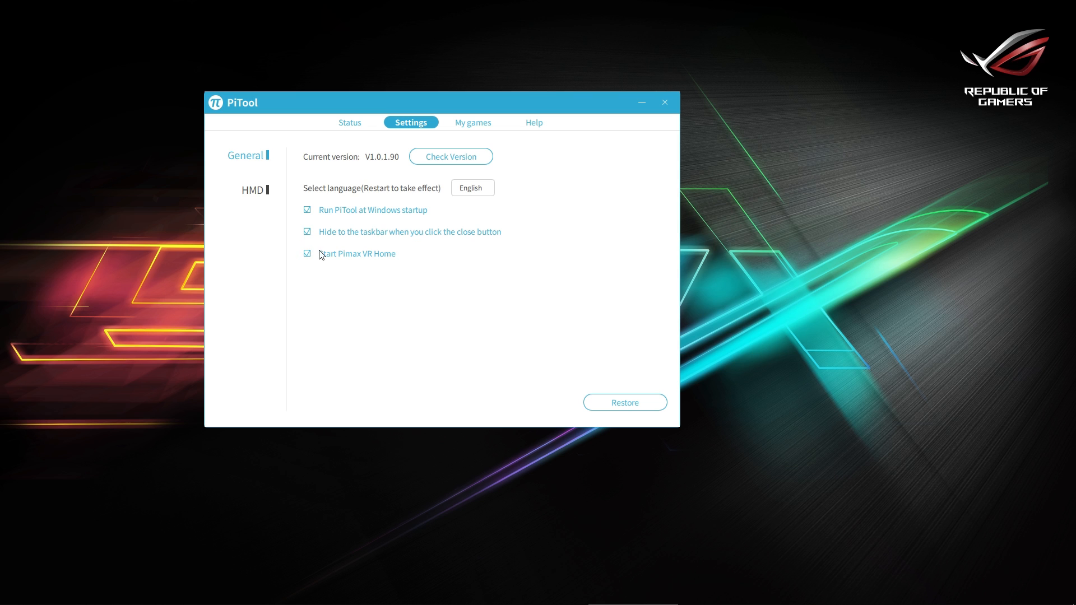
key(ctrl+shift+Escape)
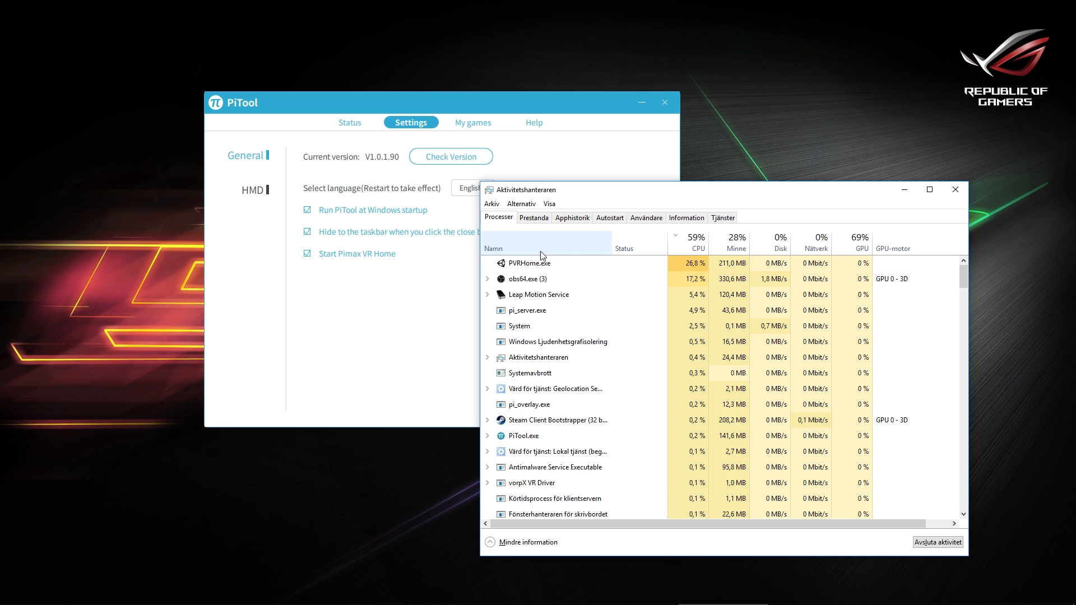
right_click(541, 265)
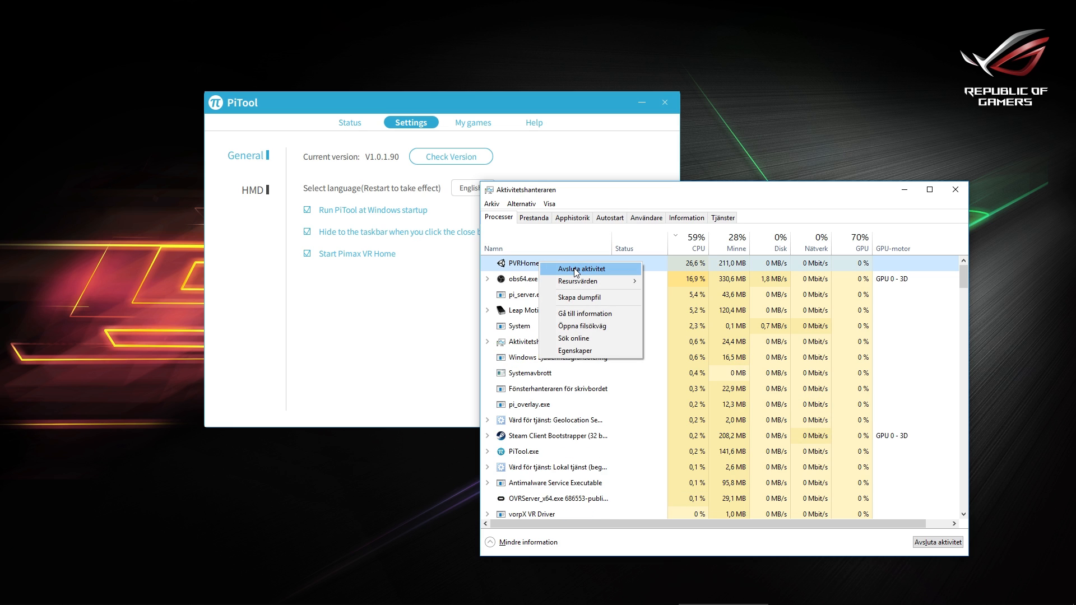
click(666, 264)
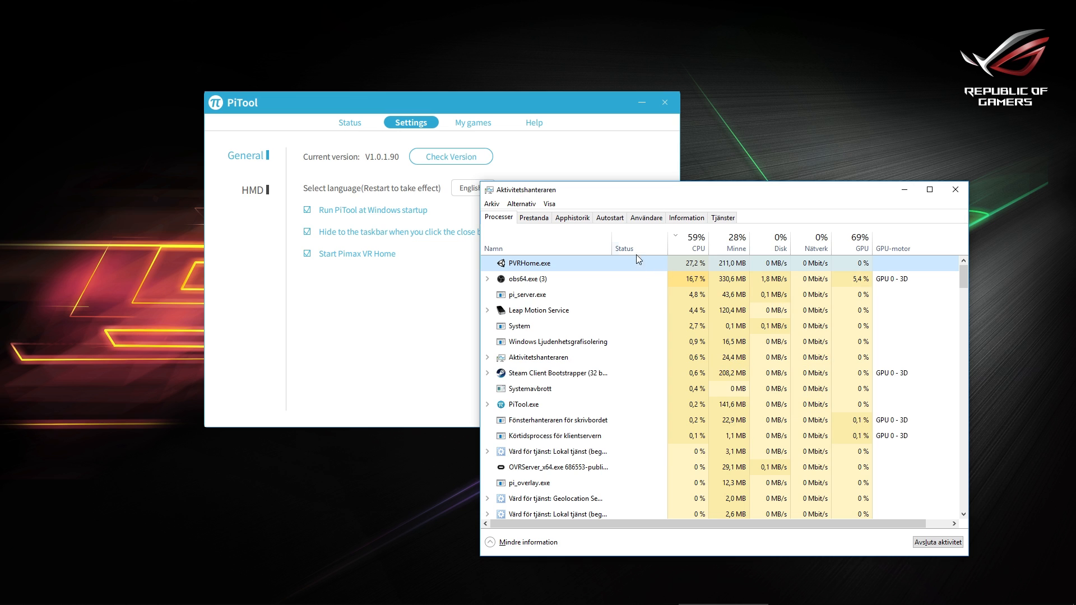
Place PiTool beside Task Manager, disable Start Pimax VR Home, and minimize Task Manager once the process list has been checked
drag(553, 100, 443, 130)
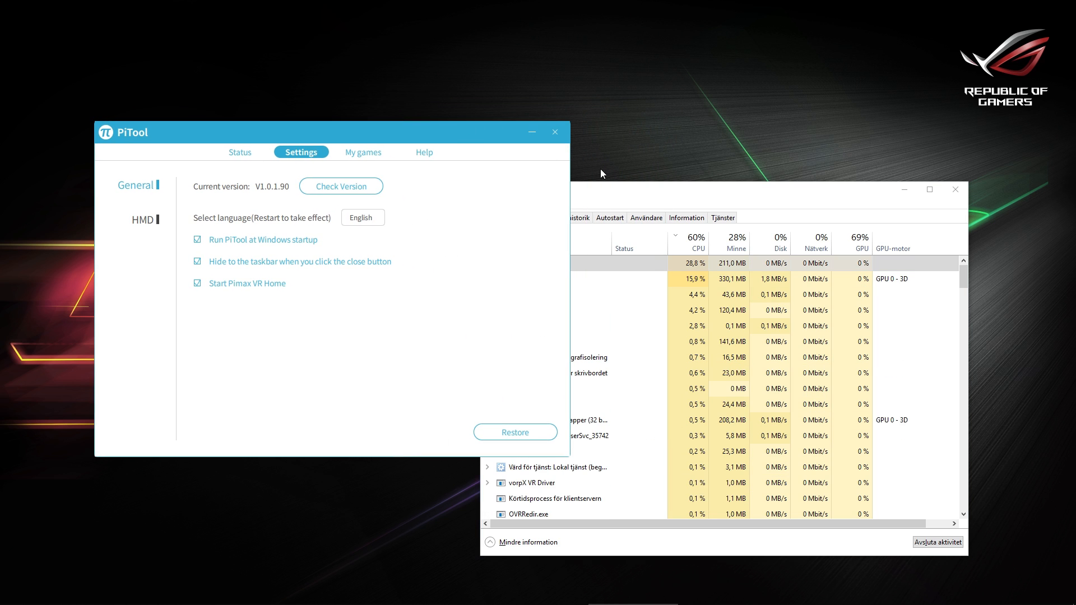
drag(616, 194, 710, 138)
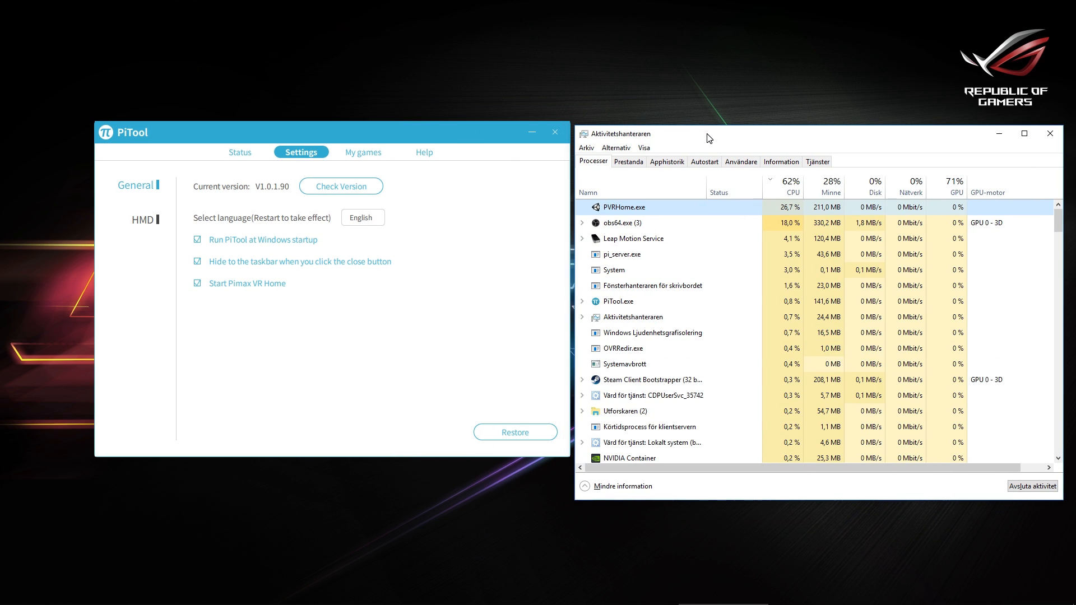
click(198, 284)
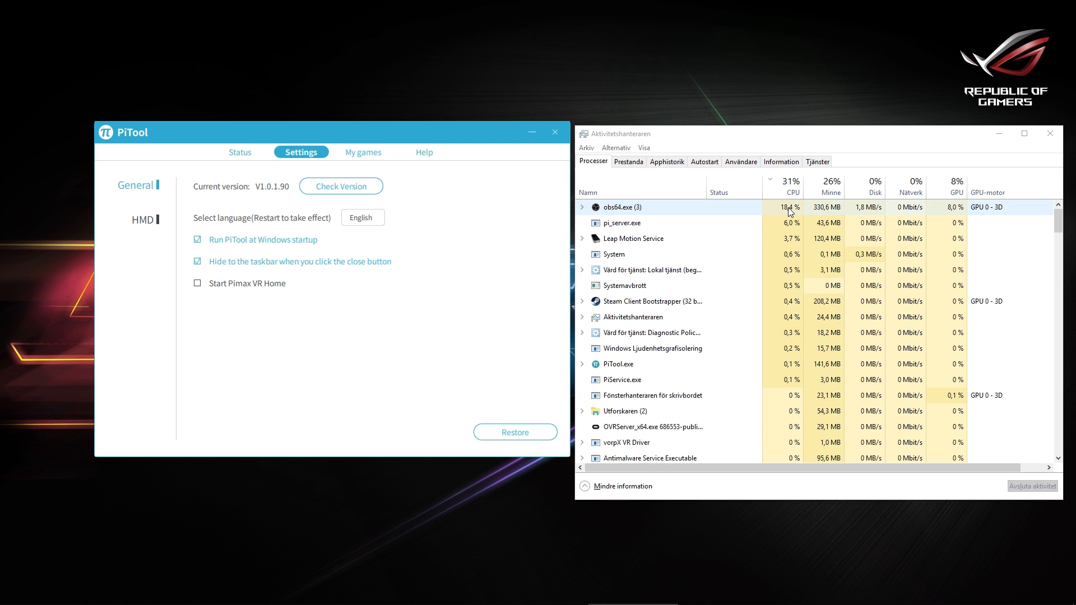
click(1000, 134)
drag(452, 136, 664, 167)
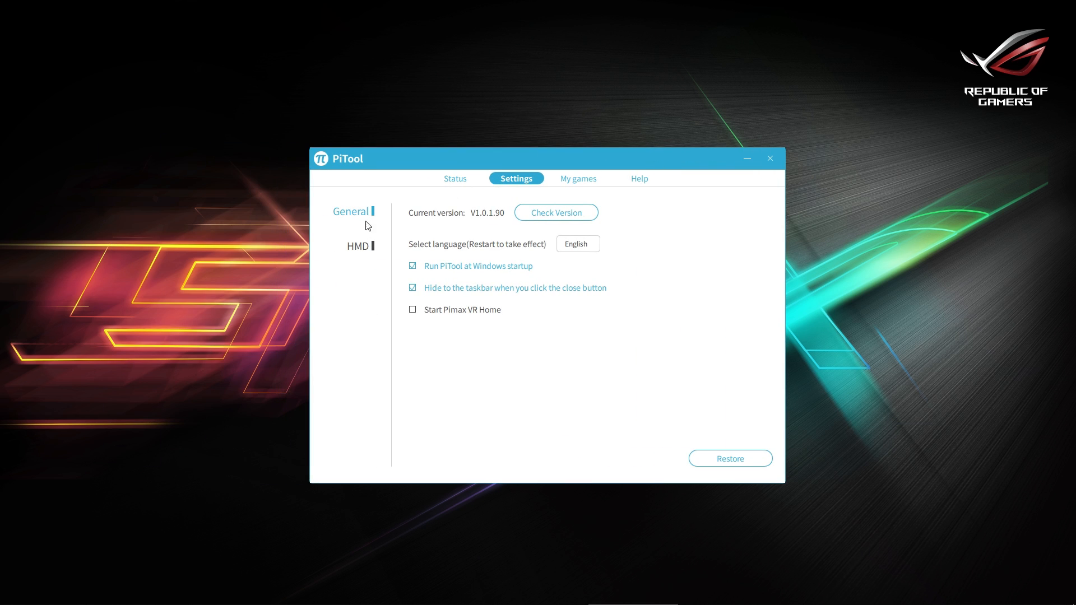
Read the Hidden Area Mask information in the HMD settings and turn that option off
click(357, 248)
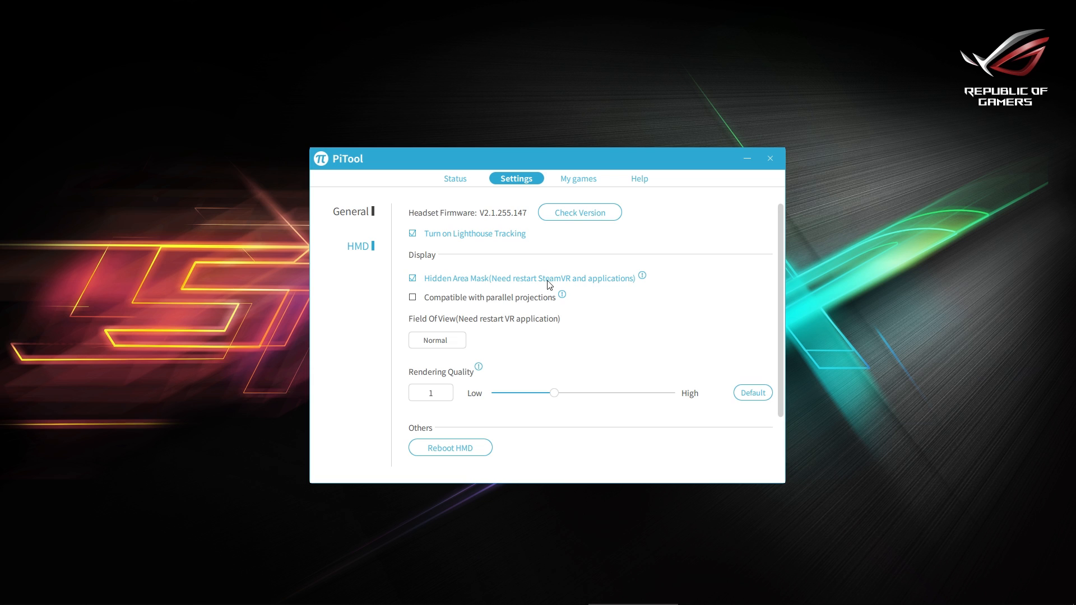
mouse_move(643, 277)
click(413, 279)
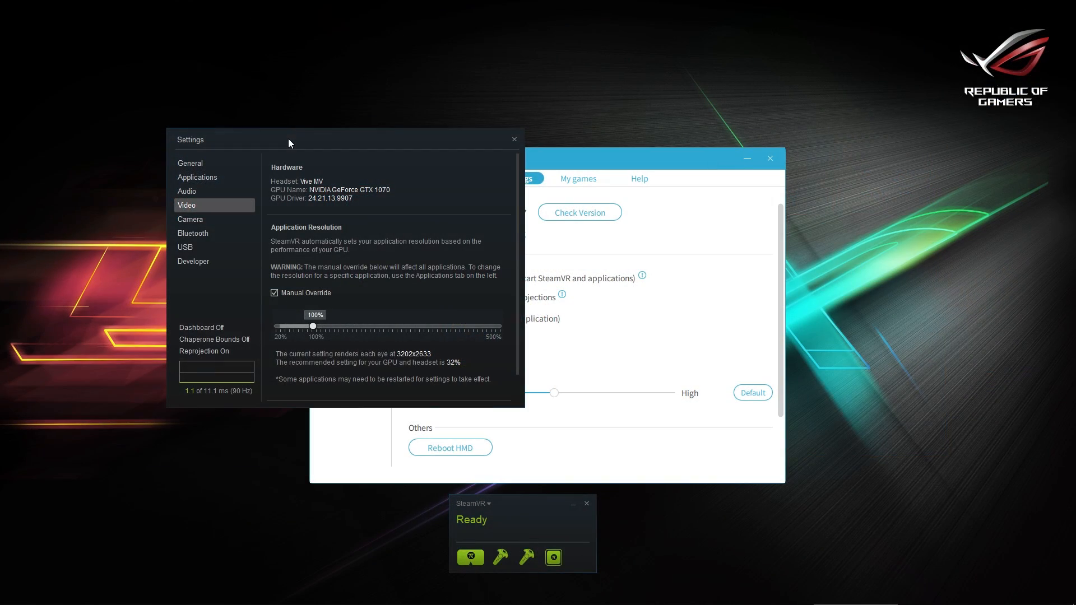
Review SteamVR's general settings and look through its developer settings down to the Reset section
click(240, 168)
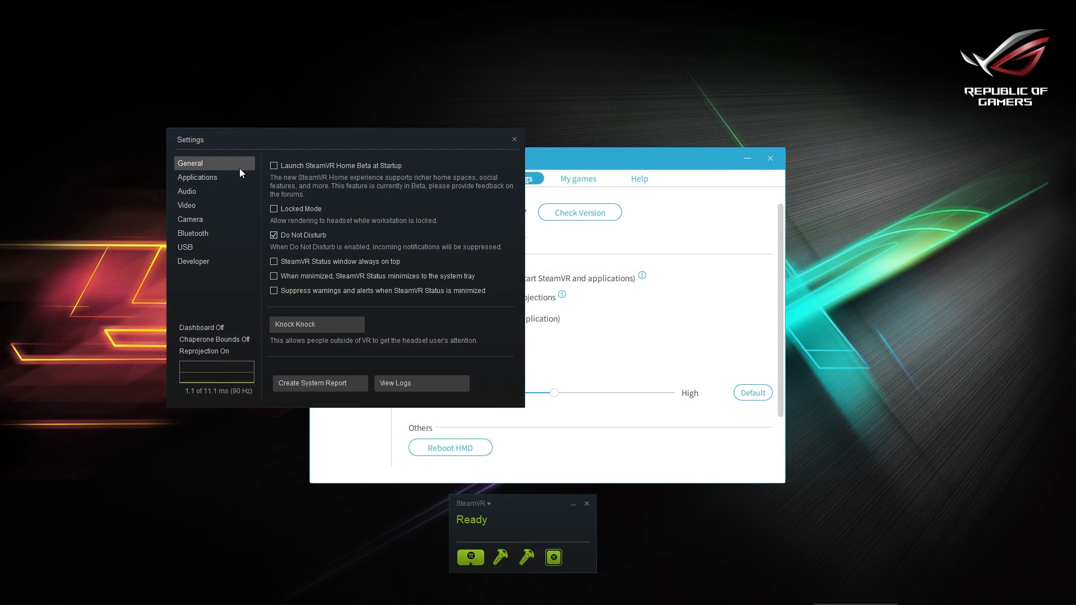
click(231, 263)
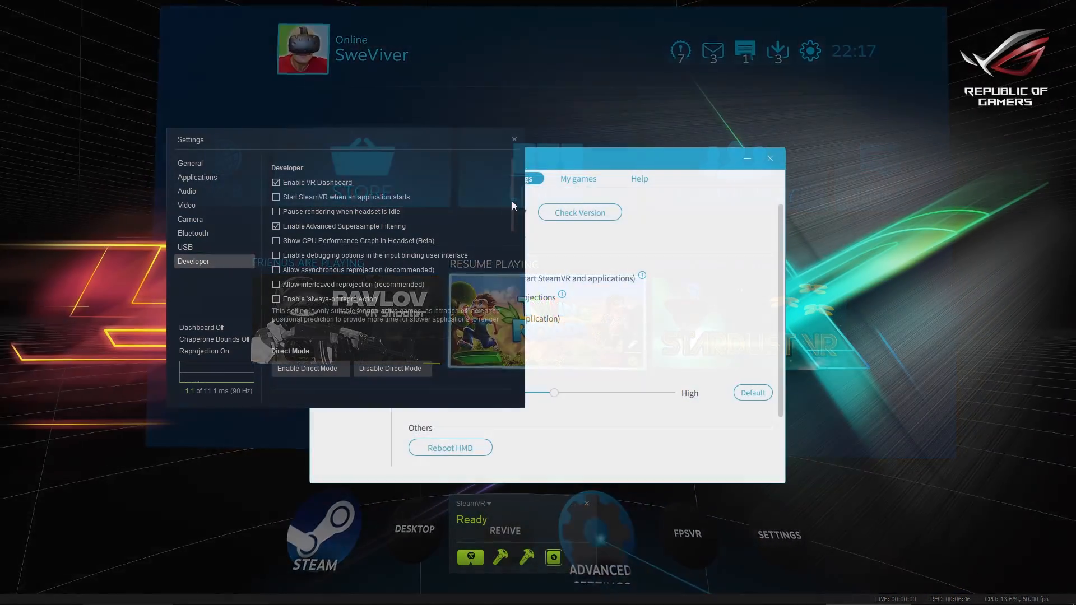
drag(512, 201, 506, 301)
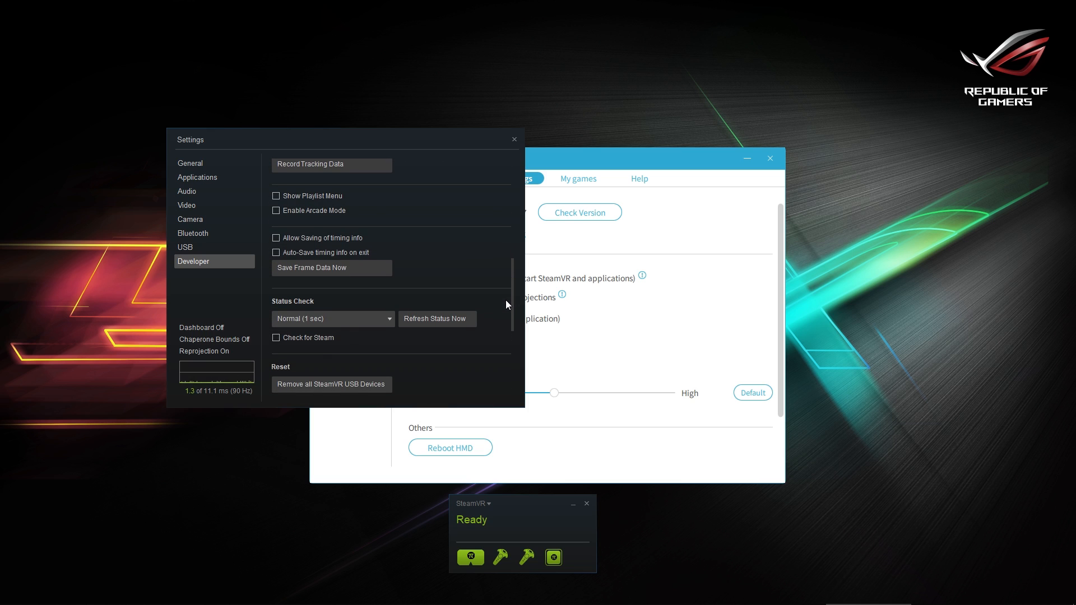
drag(506, 301, 499, 368)
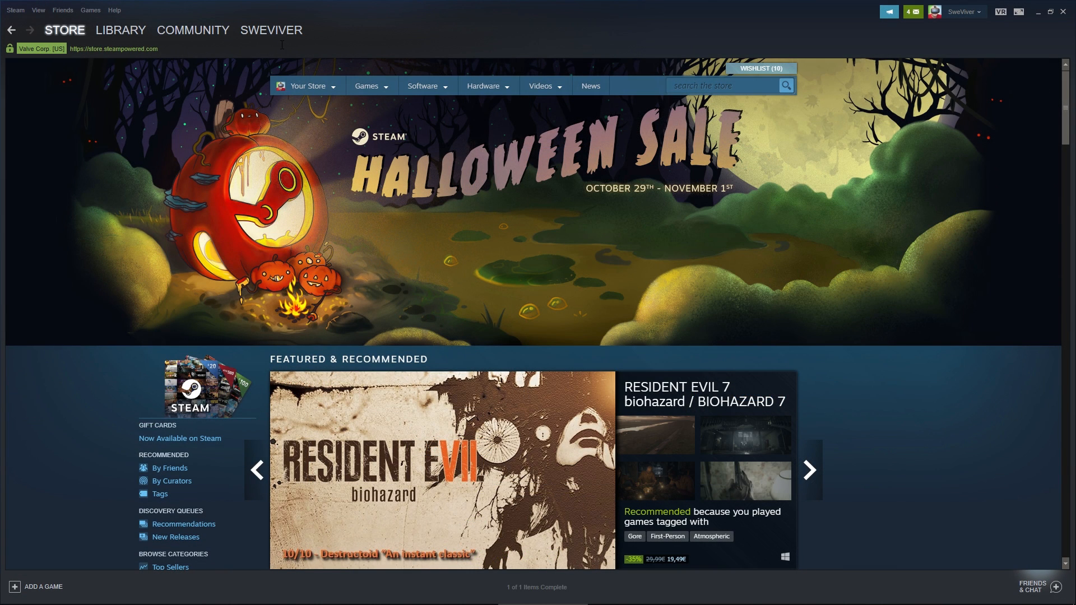
Open the beta properties of SteamVR from Steam's tools library and choose NONE - Opt out of all beta programs
mouse_move(135, 34)
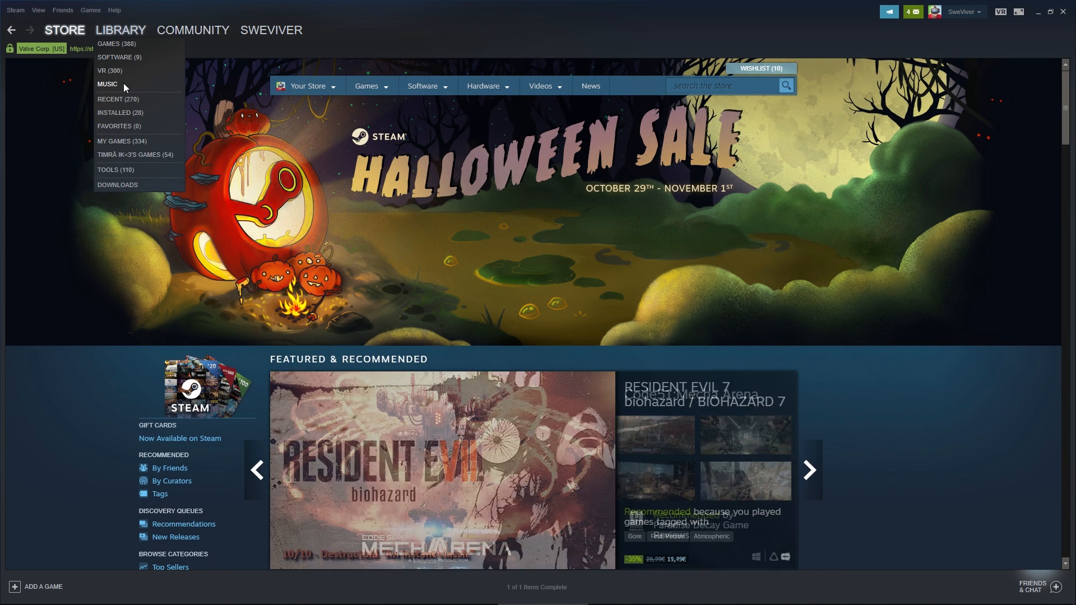
click(123, 170)
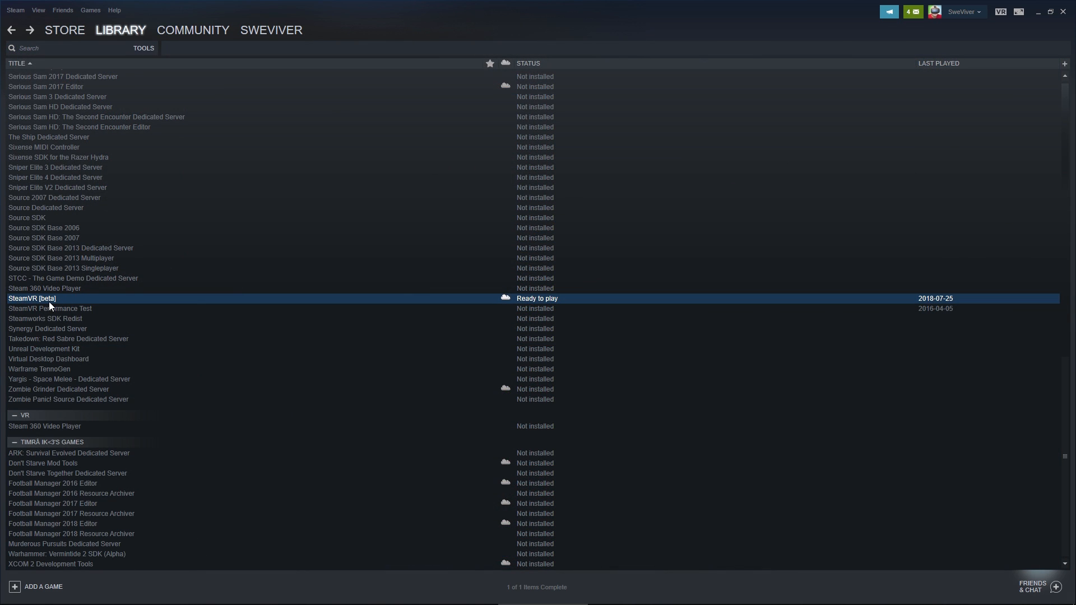
right_click(65, 301)
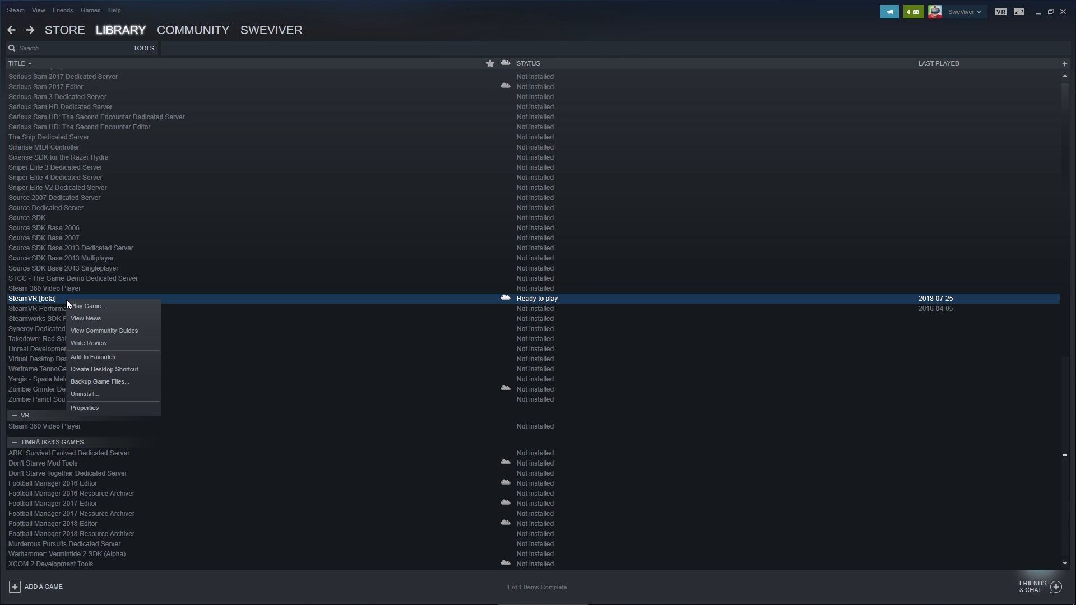
click(85, 408)
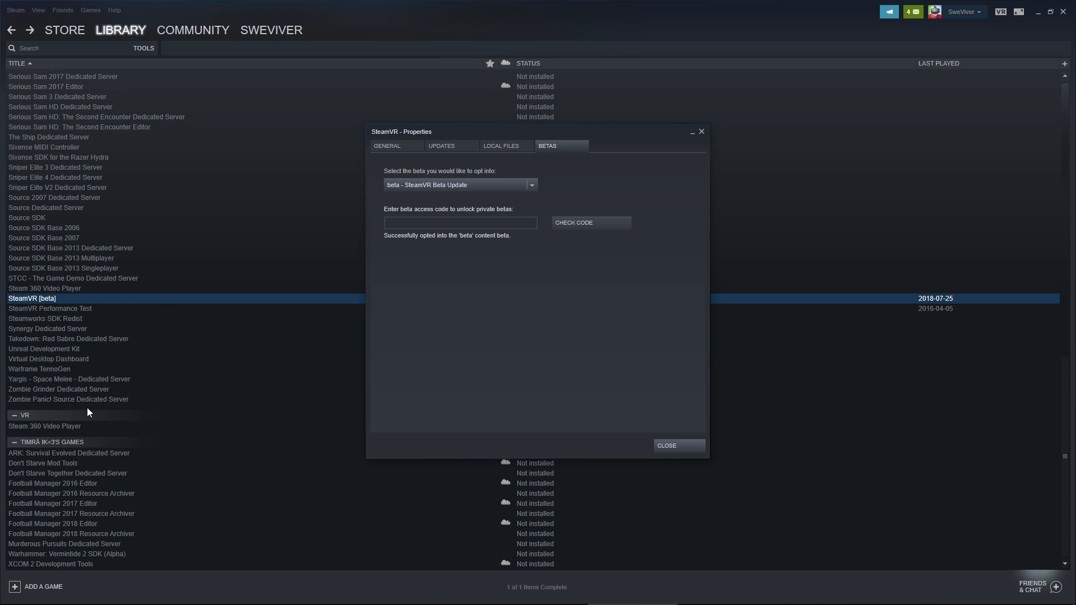
click(447, 187)
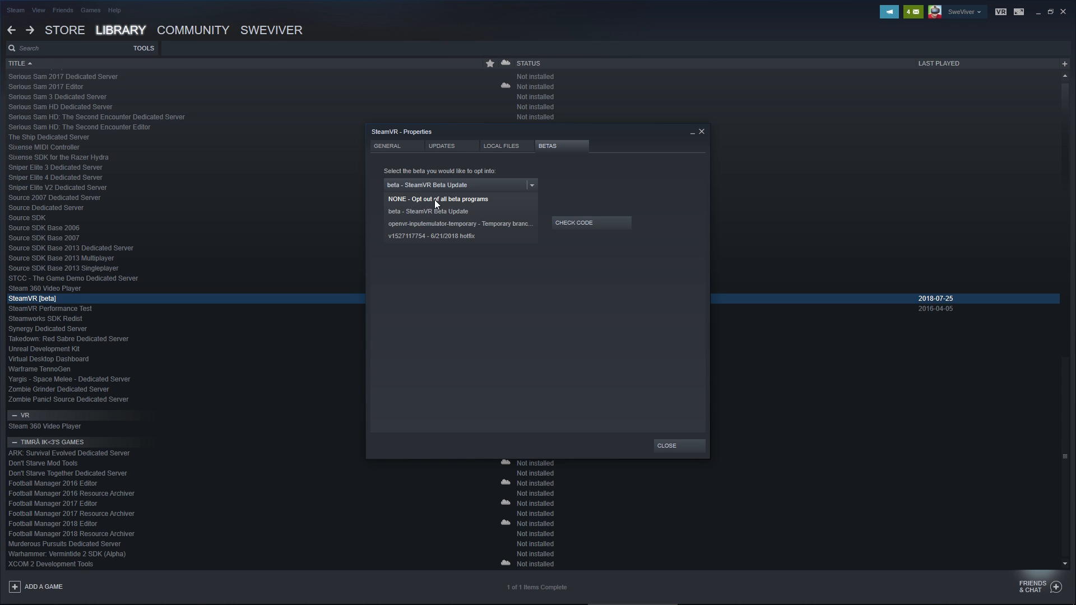
click(429, 199)
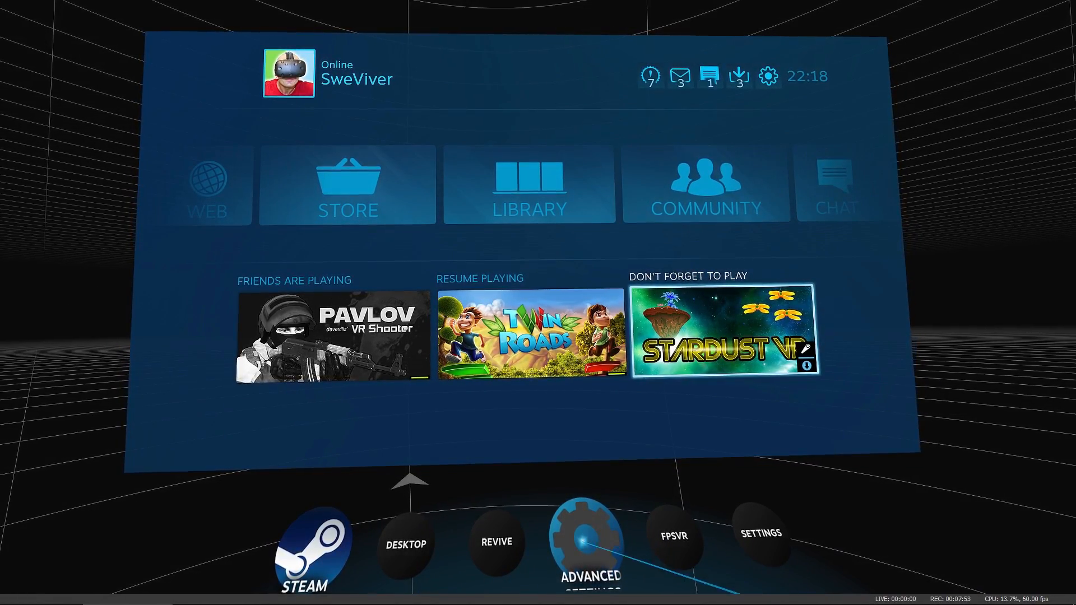
Open the SteamVR page of OpenVR Advanced Settings in the VR dashboard
click(591, 539)
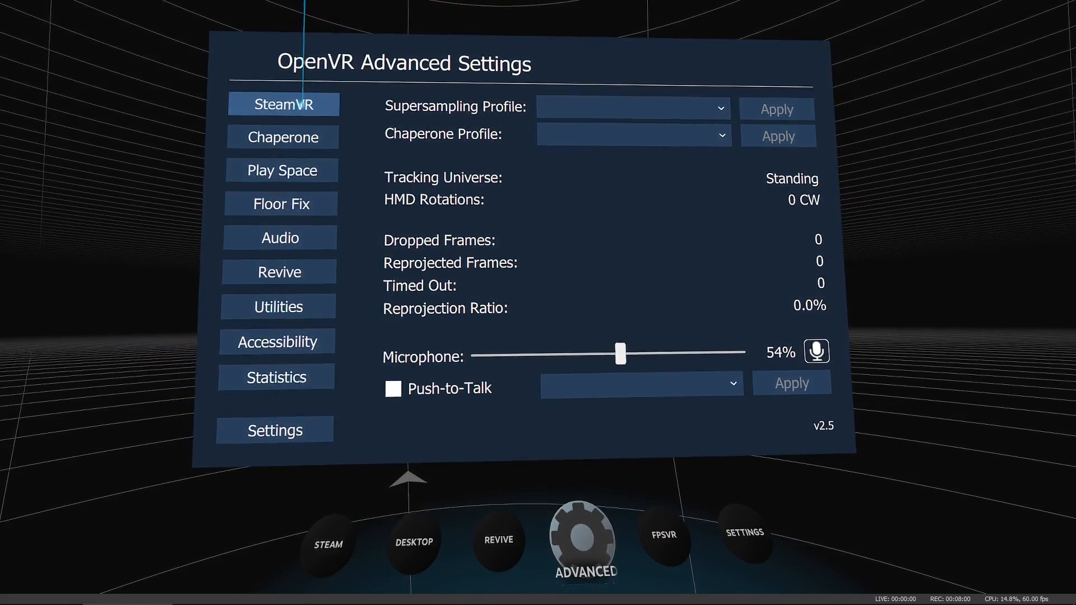
click(298, 108)
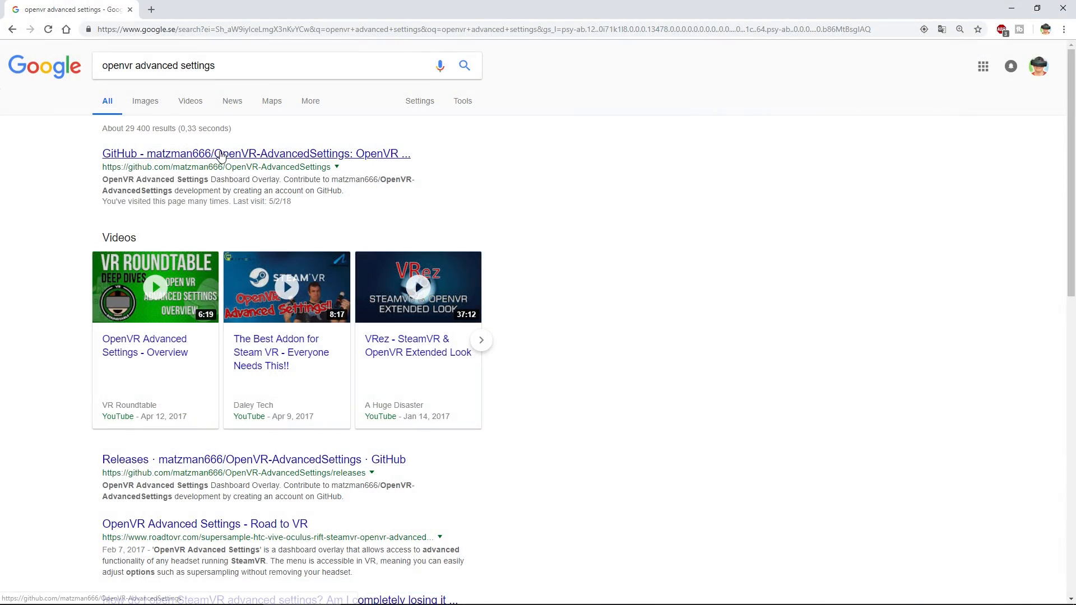
Open the OpenVR-AdvancedSettings GitHub repository from the Google results and read its Usage section
click(221, 155)
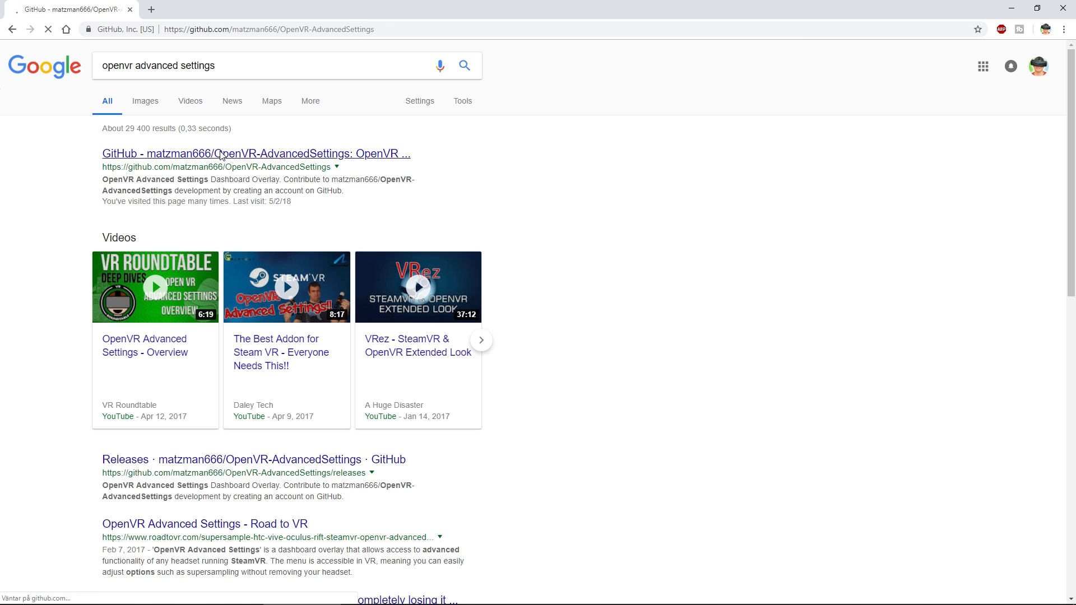
scroll(221, 204, down, 20)
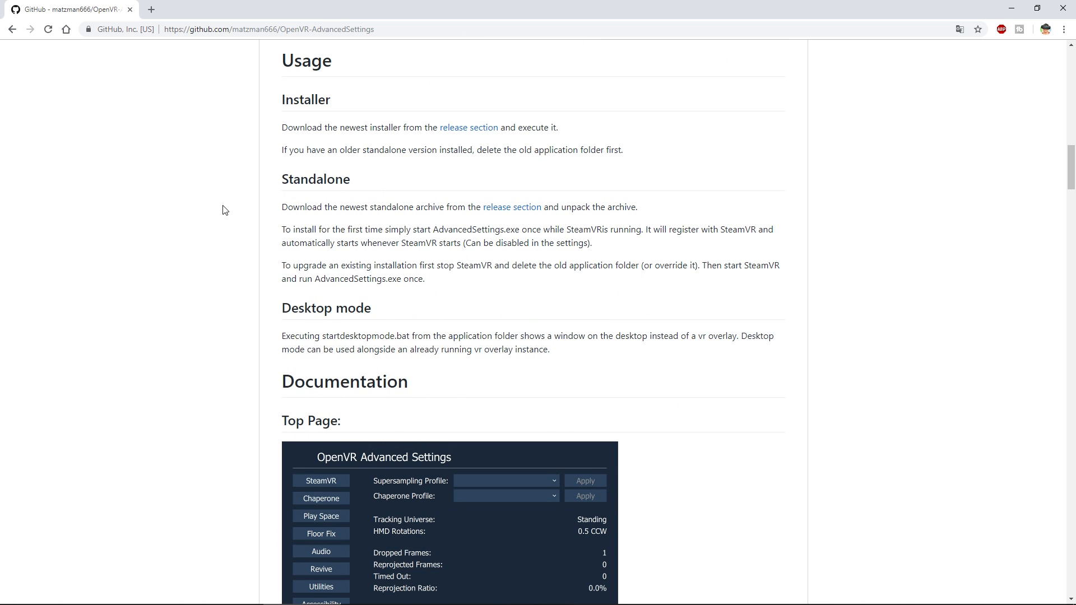
Open the release section of OpenVR-AdvancedSettings, and raise the Compositor Render Target Multiplier to 2.0 in the SteamVR settings overlay
click(466, 132)
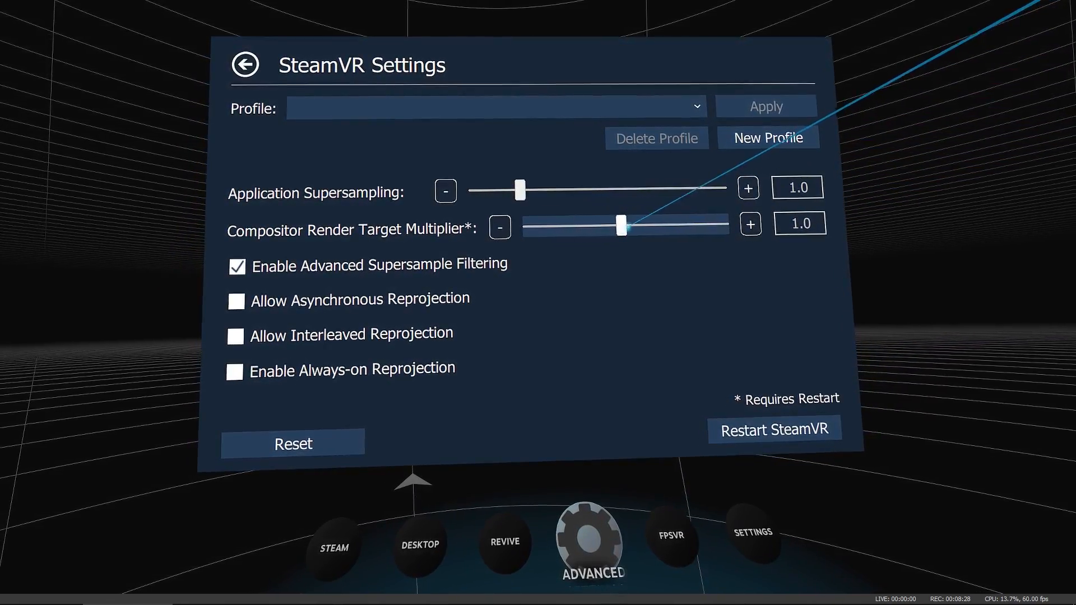
drag(621, 229, 716, 224)
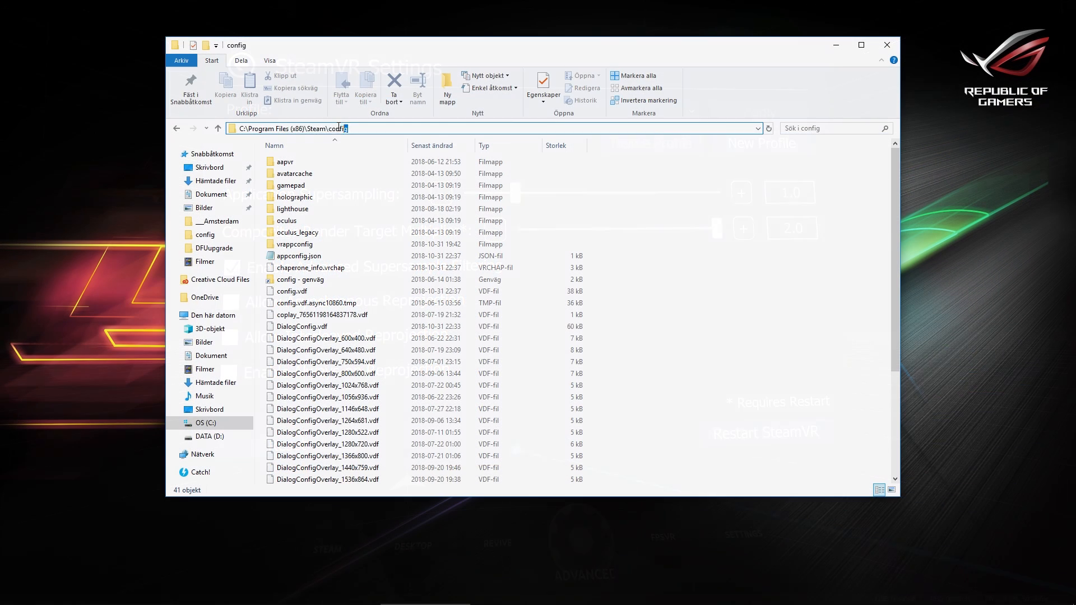
Open steamvr.vrsettings from C:\Program Files (x86)\Steam\config and examine the renderTargetMultiplier line in the compositor section
mouse_move(338, 127)
mouse_down()
mouse_move(244, 128)
mouse_move(356, 129)
mouse_up()
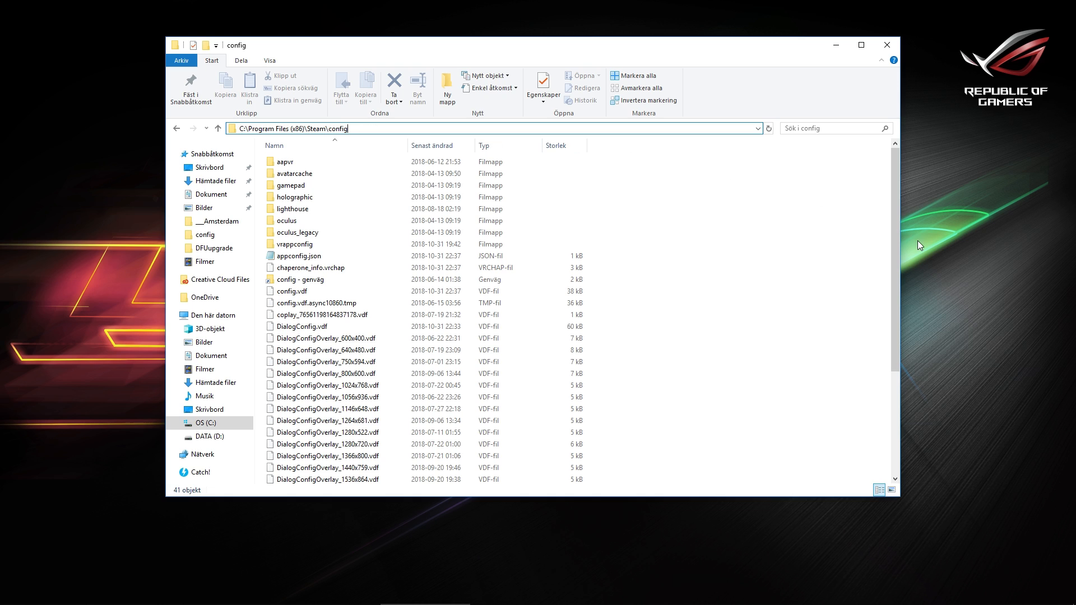
drag(895, 251, 884, 374)
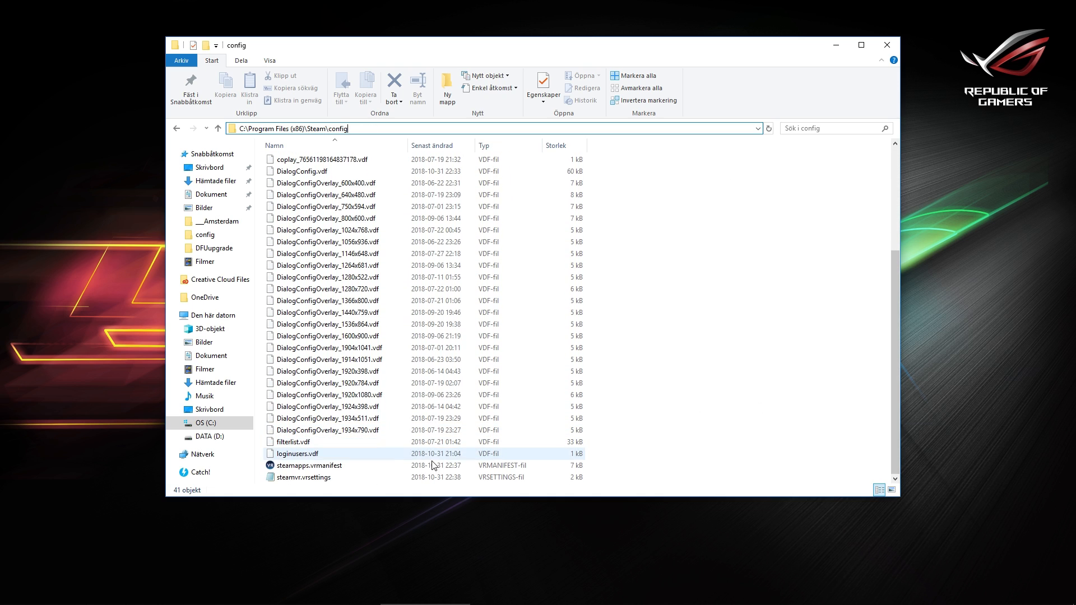
double_click(337, 482)
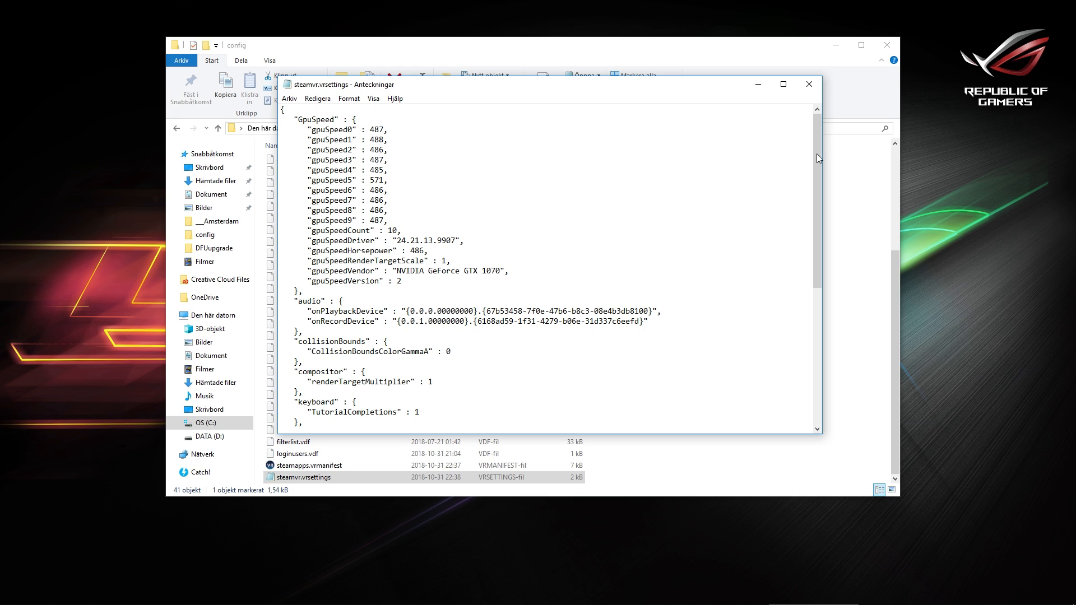
drag(820, 160, 808, 264)
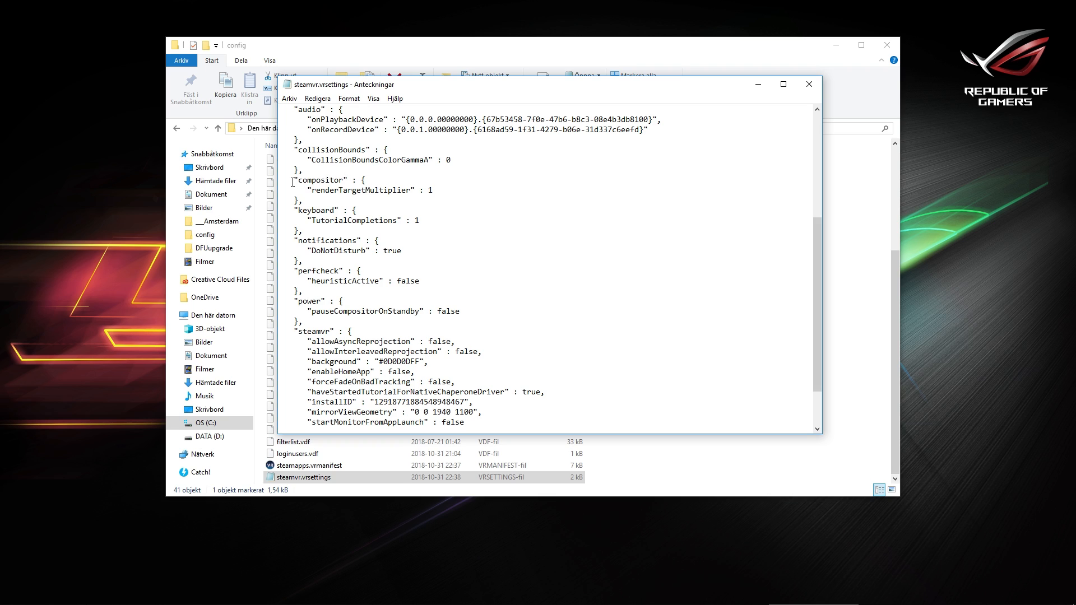
drag(292, 180, 376, 182)
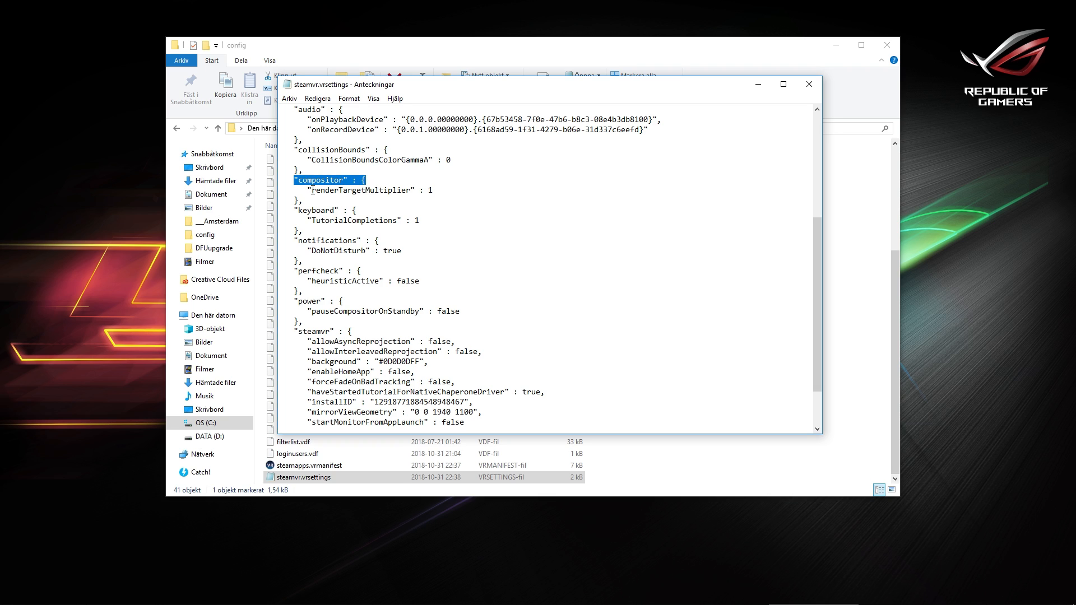
drag(304, 191, 429, 190)
click(441, 191)
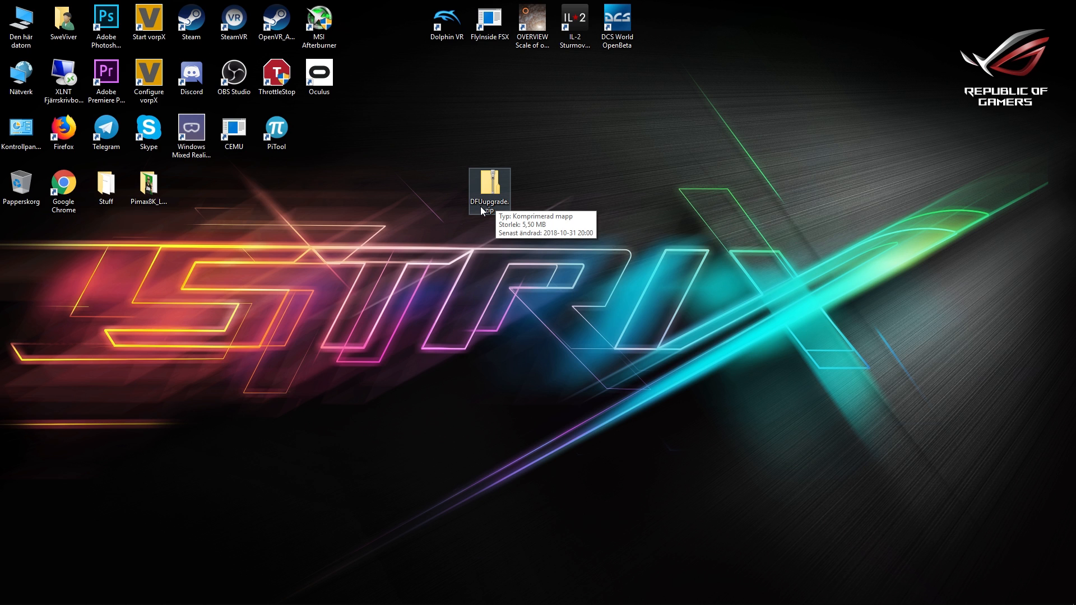
Open DFUupgrade.zip from the desktop, check the files inside and copy its DFUupgrade folder to the root of drive C:
double_click(482, 208)
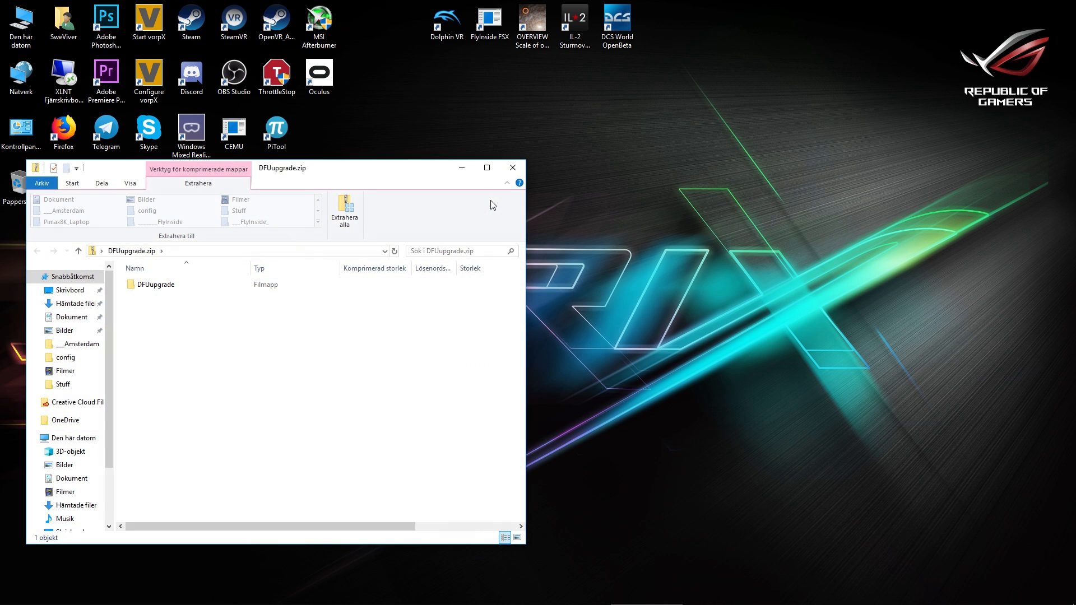
drag(391, 171, 916, 174)
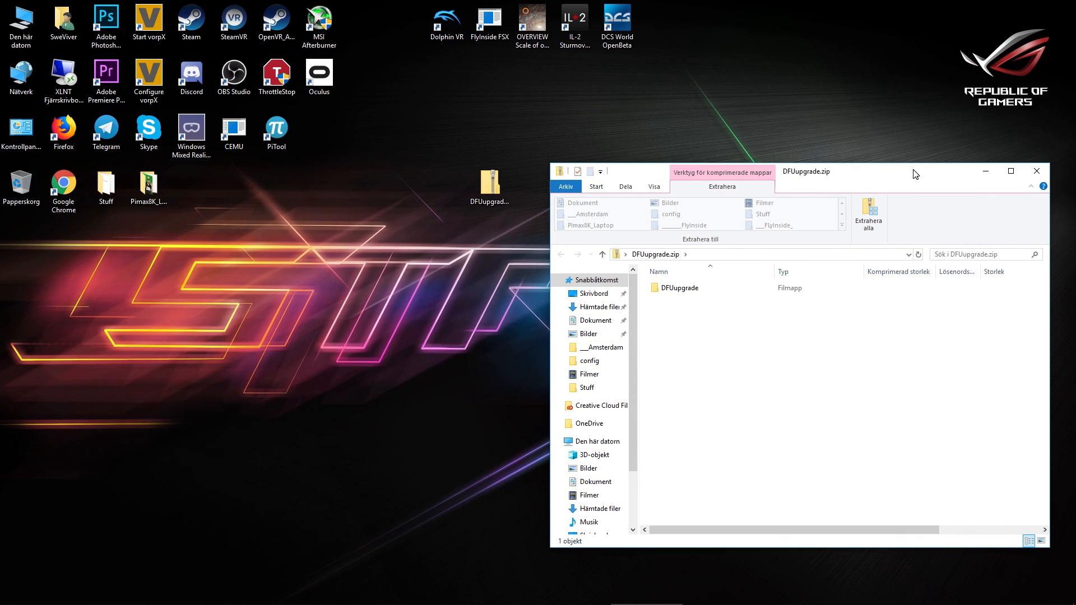
double_click(683, 288)
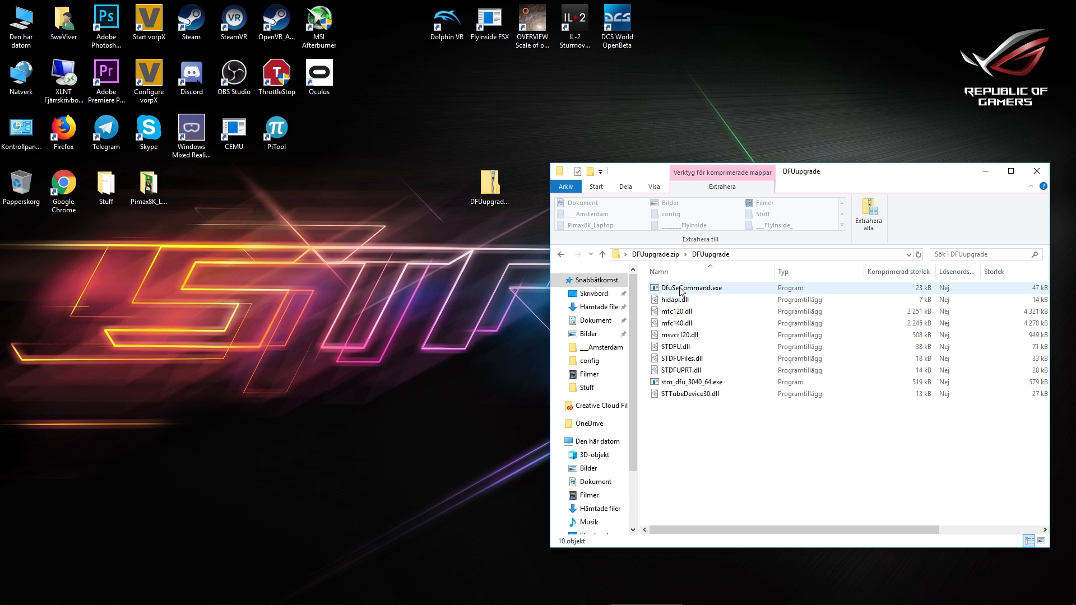
click(670, 252)
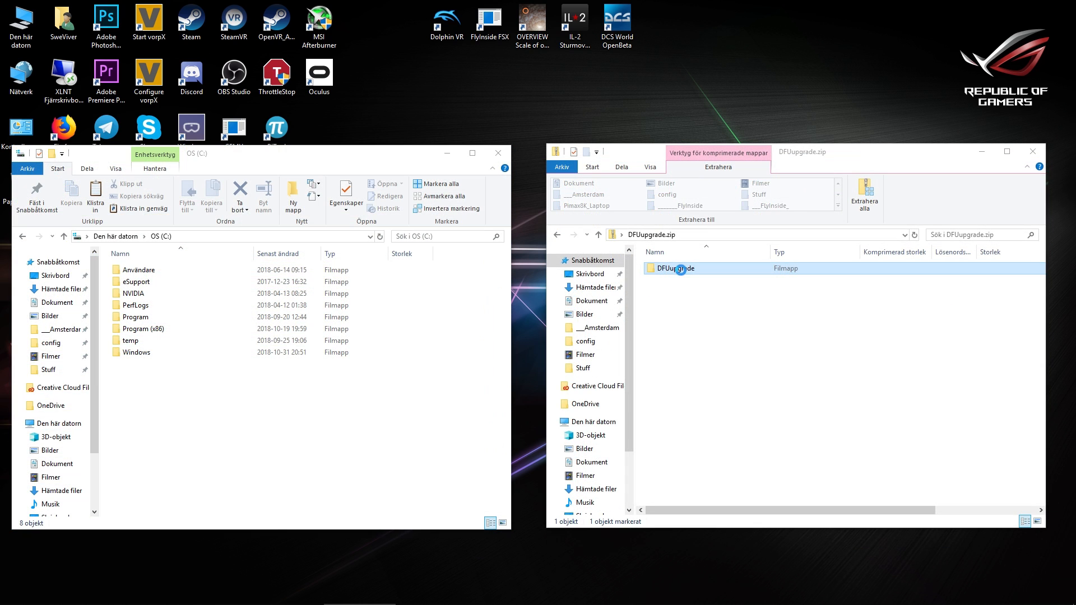
drag(681, 269, 219, 427)
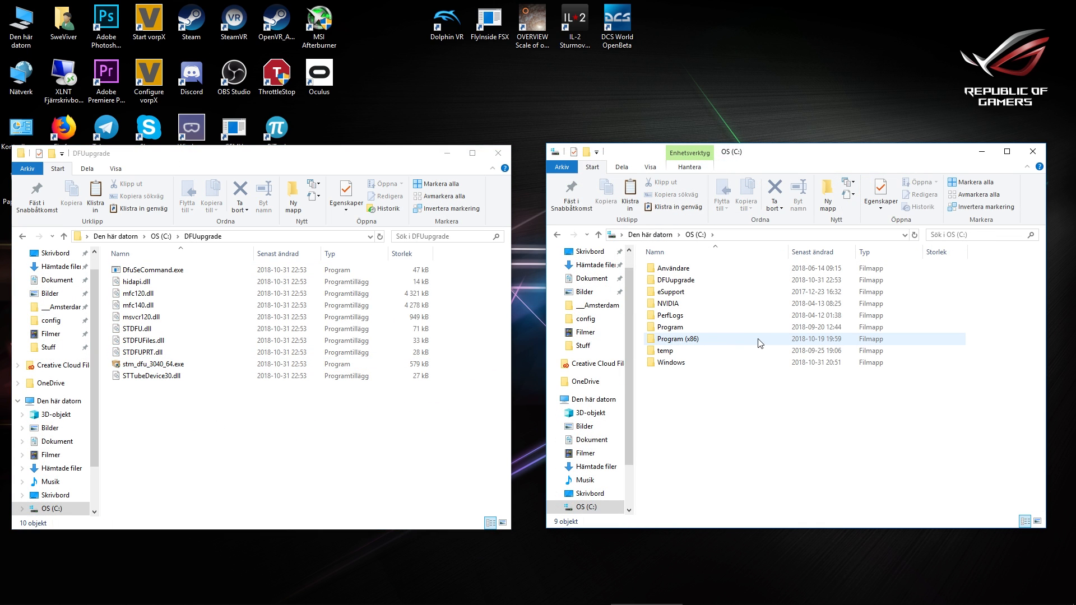
Browse from drive C: to the Program\Pimax\Runtime\dfudriver folder
double_click(694, 328)
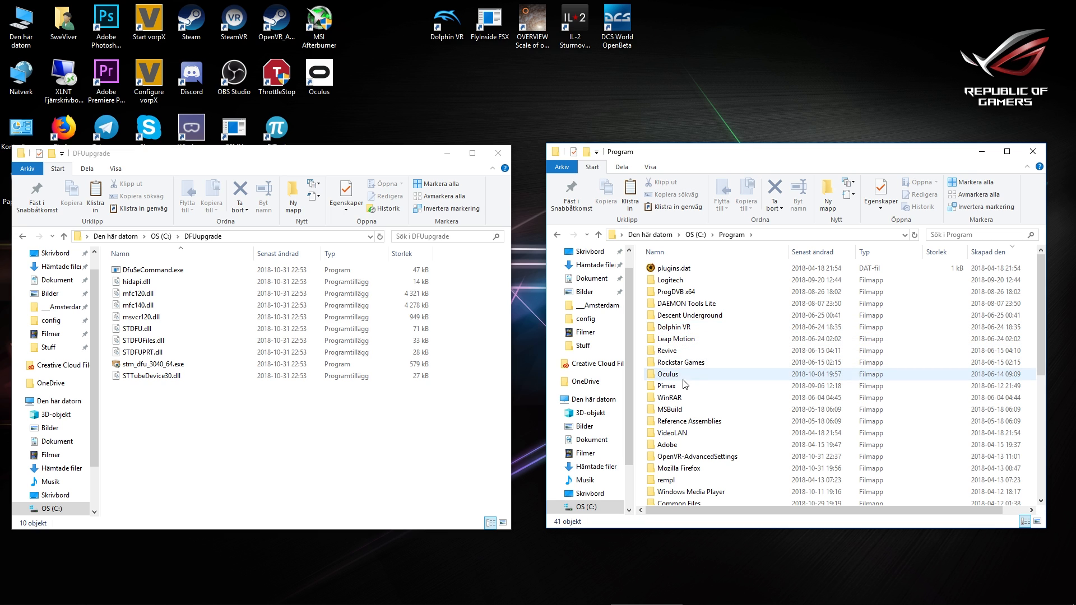
double_click(681, 386)
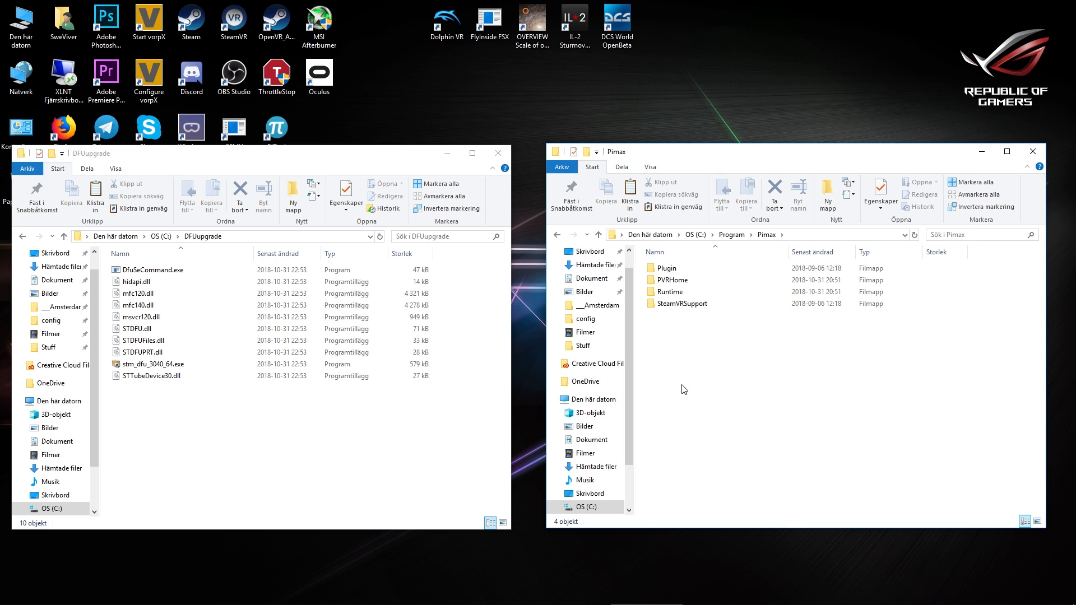
double_click(678, 293)
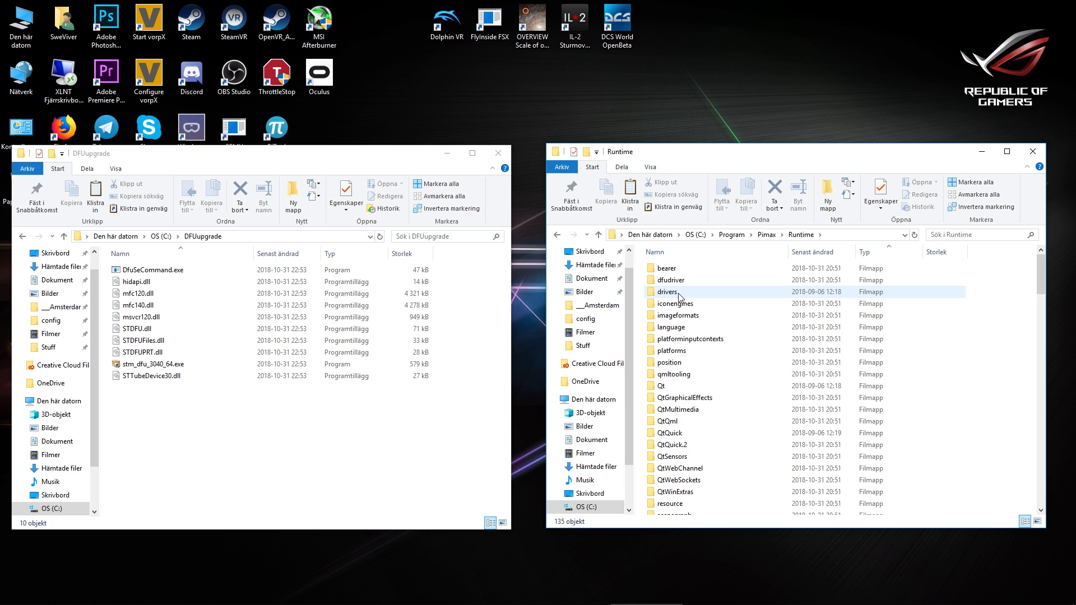
double_click(678, 280)
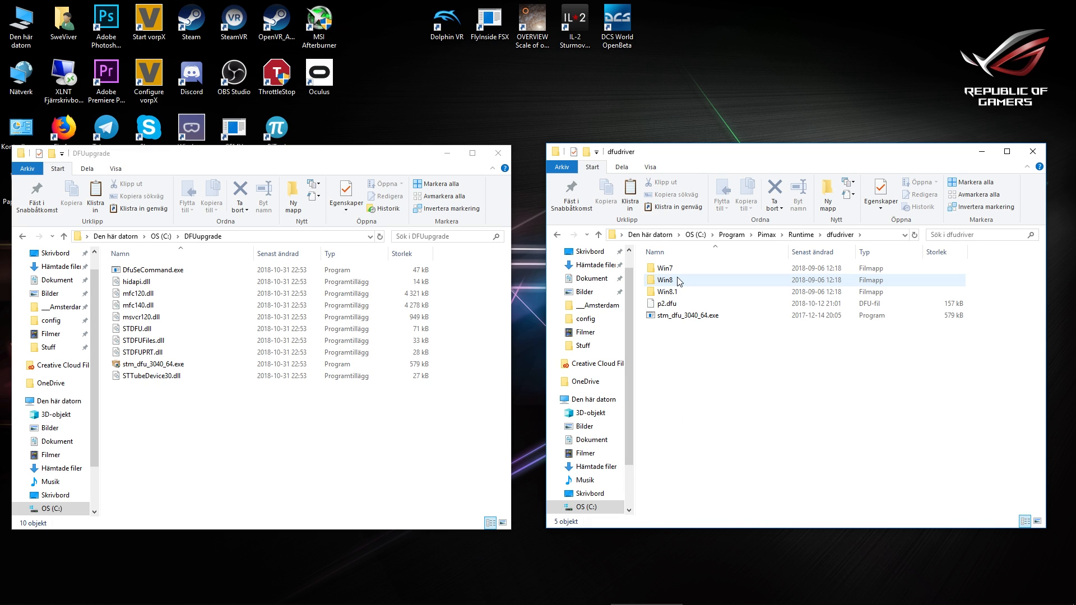
Copy the p2.dfu firmware file from the dfudriver folder into C:\DFUupgrade
click(671, 307)
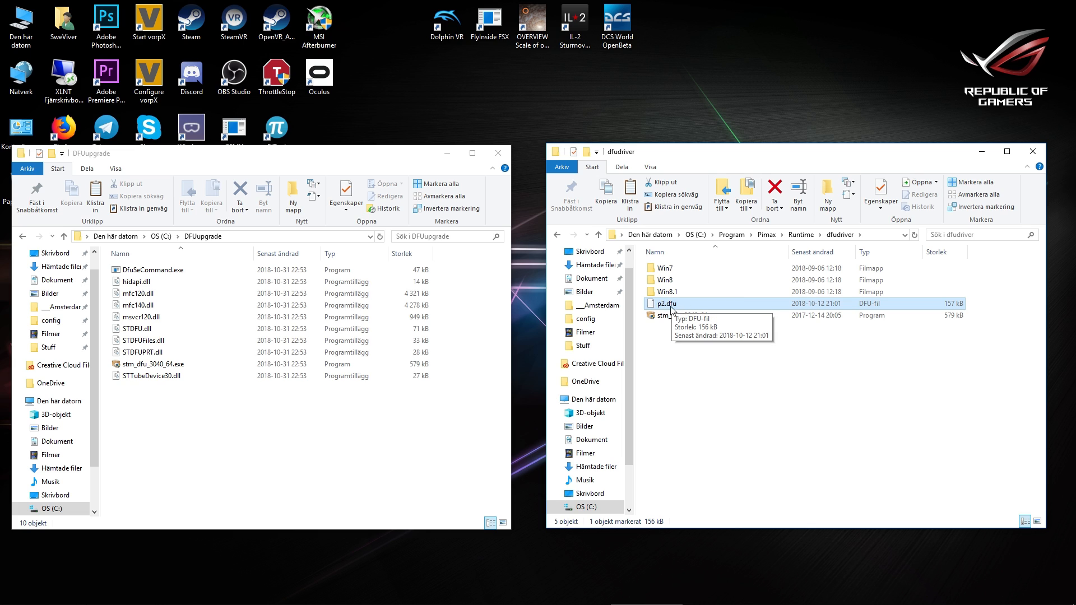
right_click(669, 306)
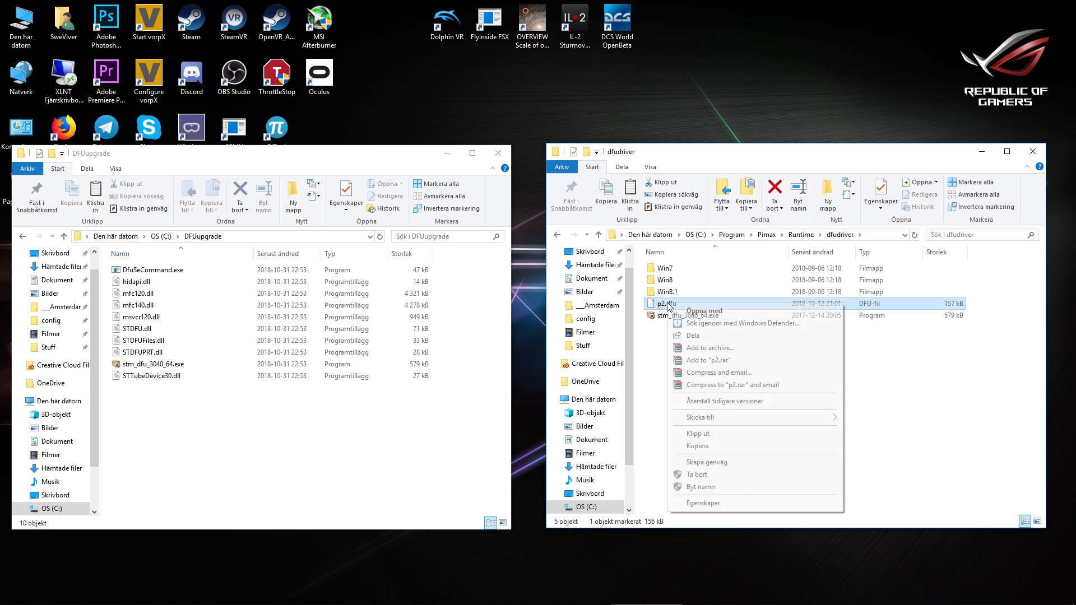
click(706, 448)
right_click(275, 413)
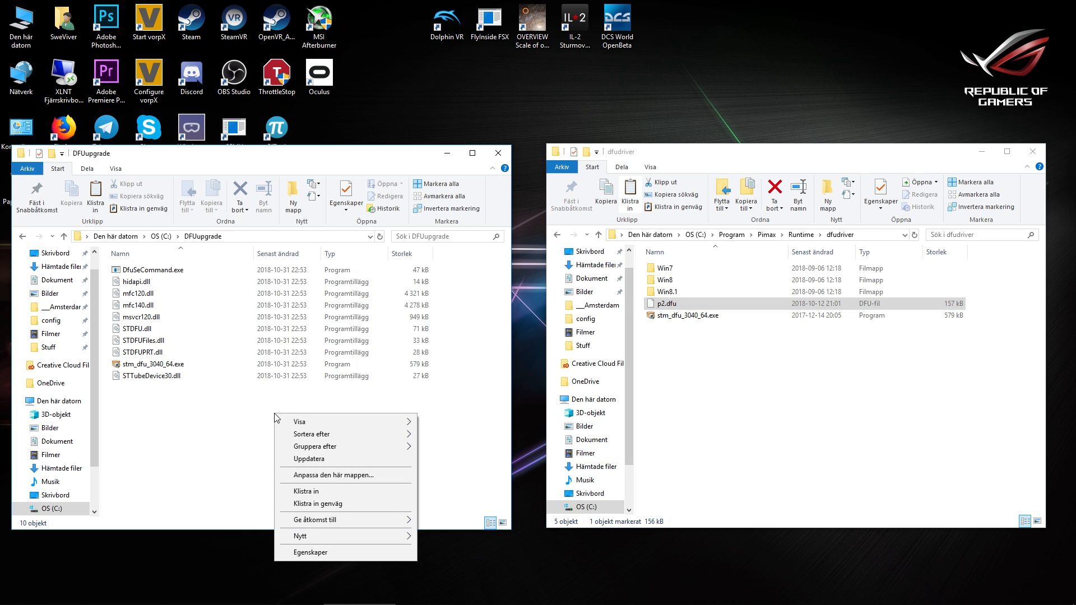
click(350, 491)
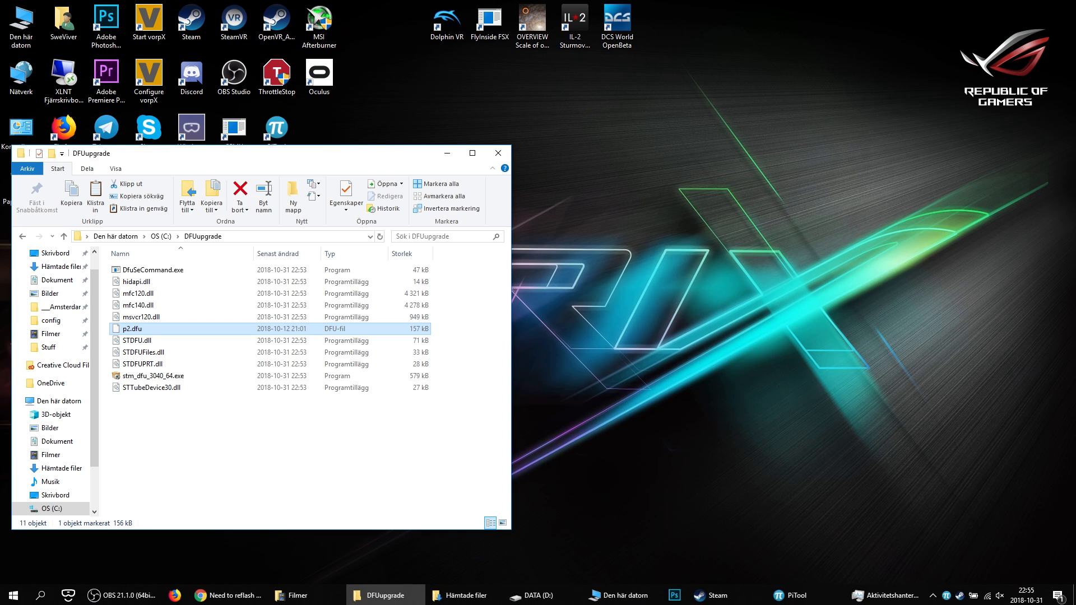
Search for cmd, run the command prompt as administrator and place its window beside the DFUupgrade folder window
click(39, 594)
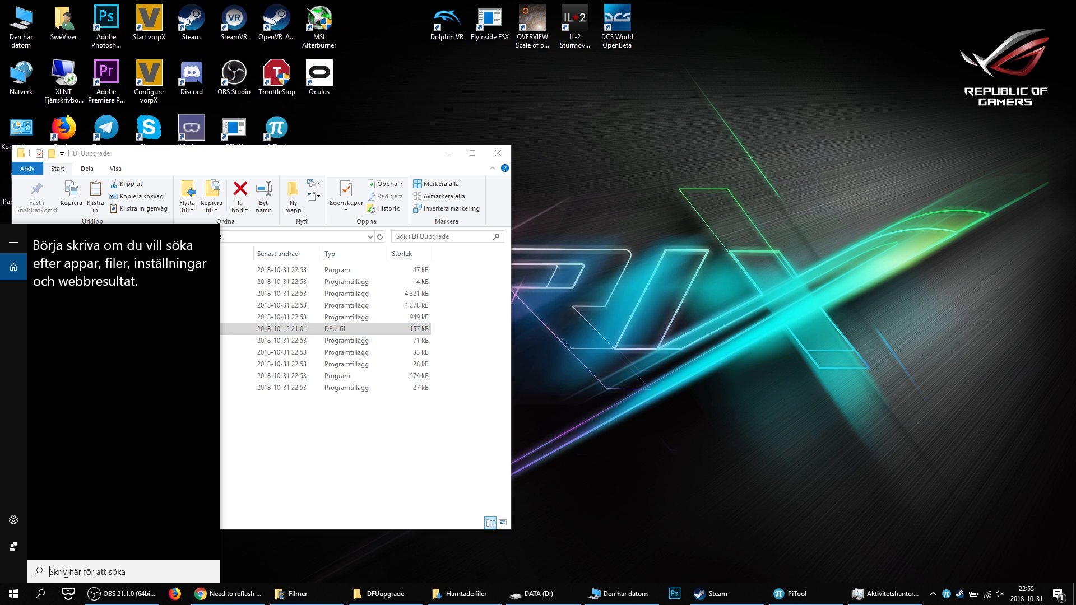
text(cmd)
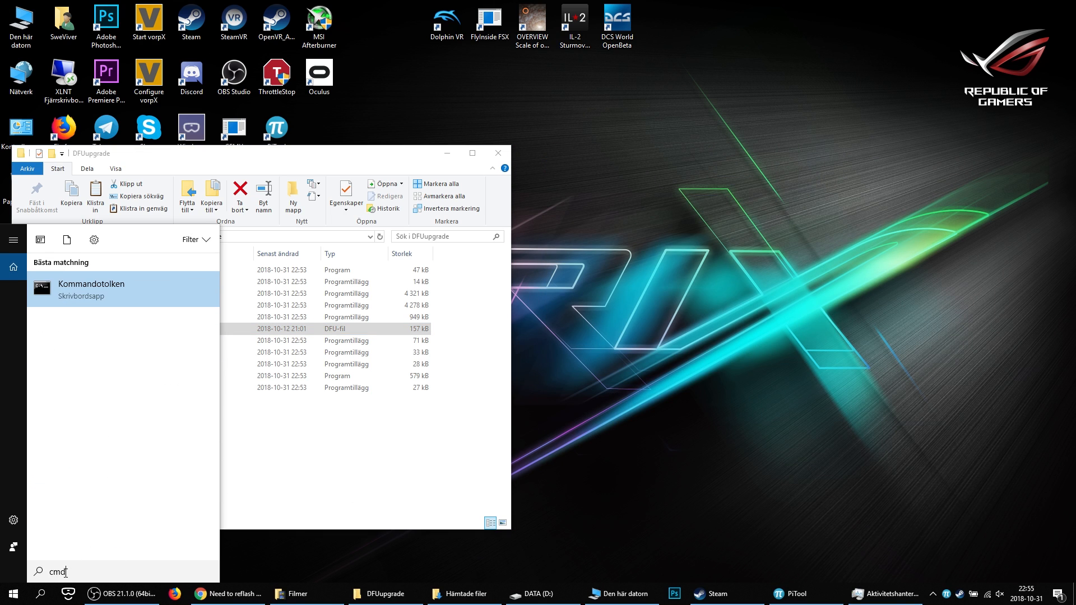
right_click(111, 290)
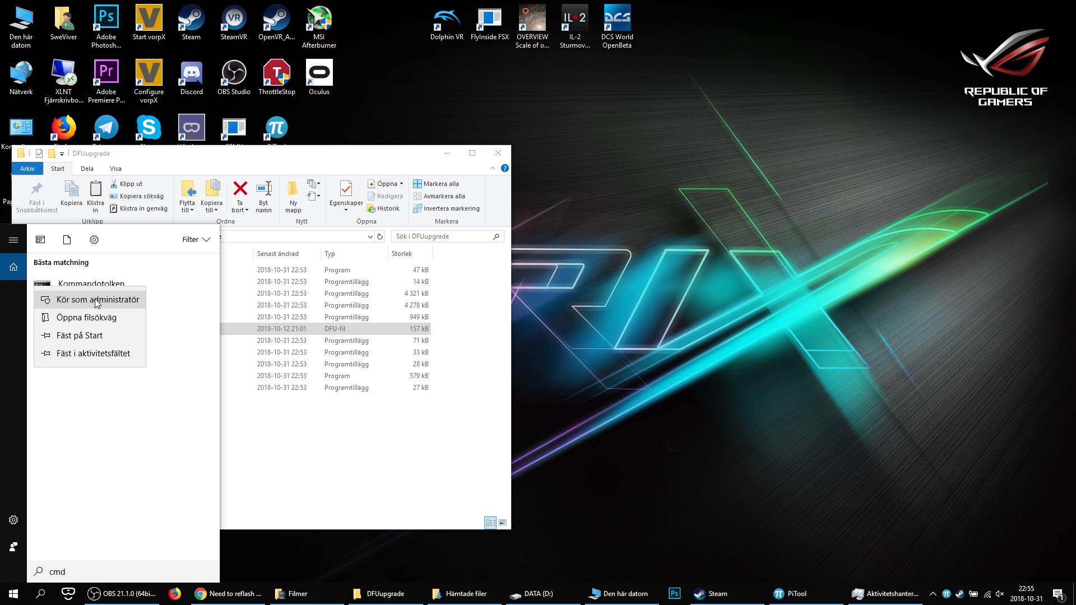
click(97, 300)
drag(351, 38, 753, 143)
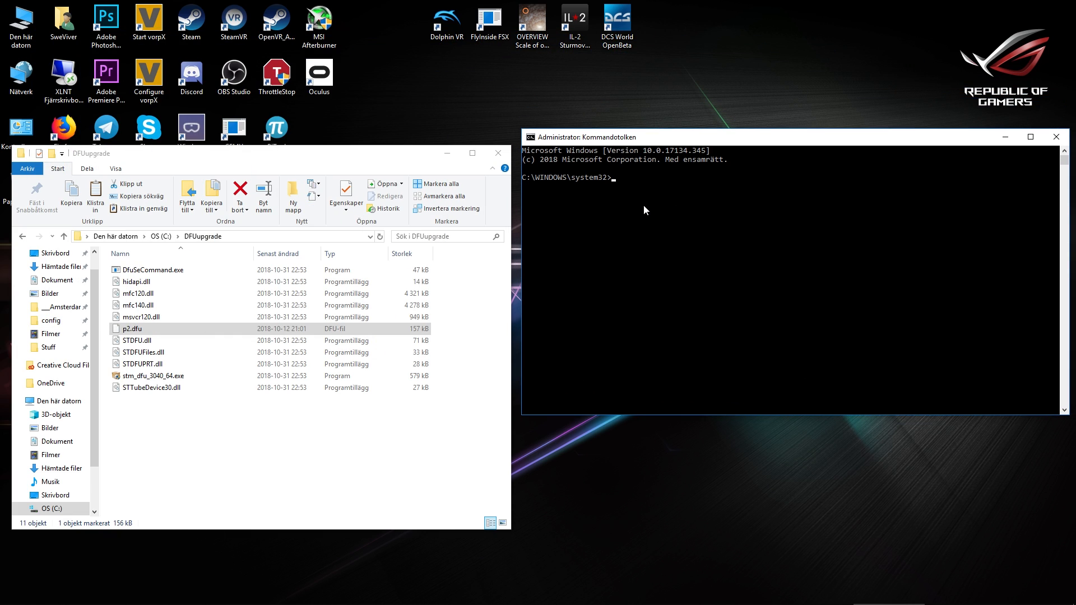
Go up to the root of drive C: in the command prompt and change into the DFUupgrade directory
text(cd..)
key(Return)
text(cd..)
key(Return)
text(cd DFUupgrade)
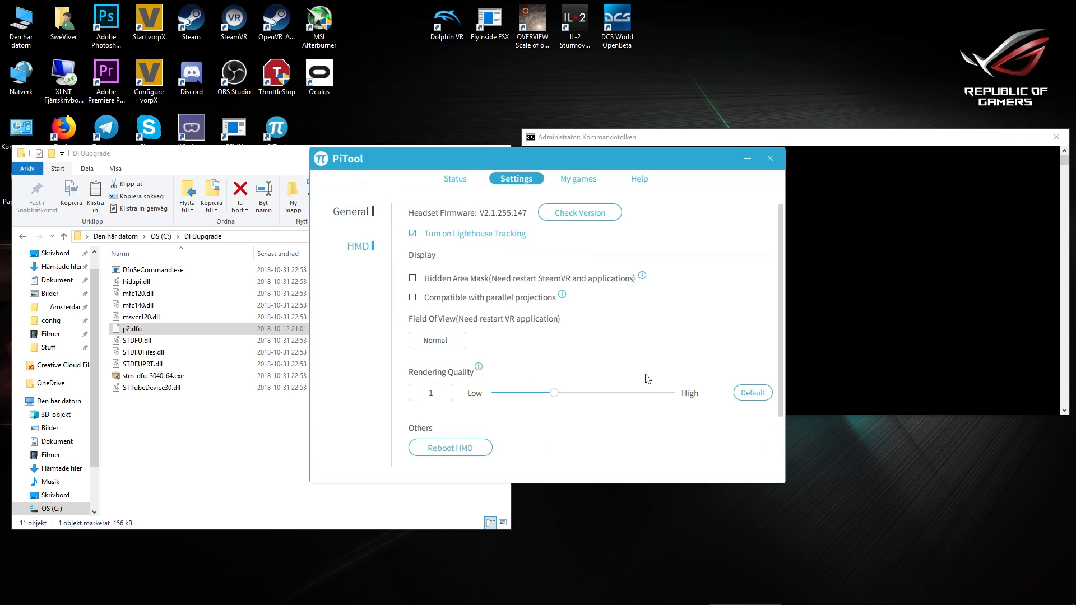
Close the PiTool window and quit its background instance completely
click(770, 162)
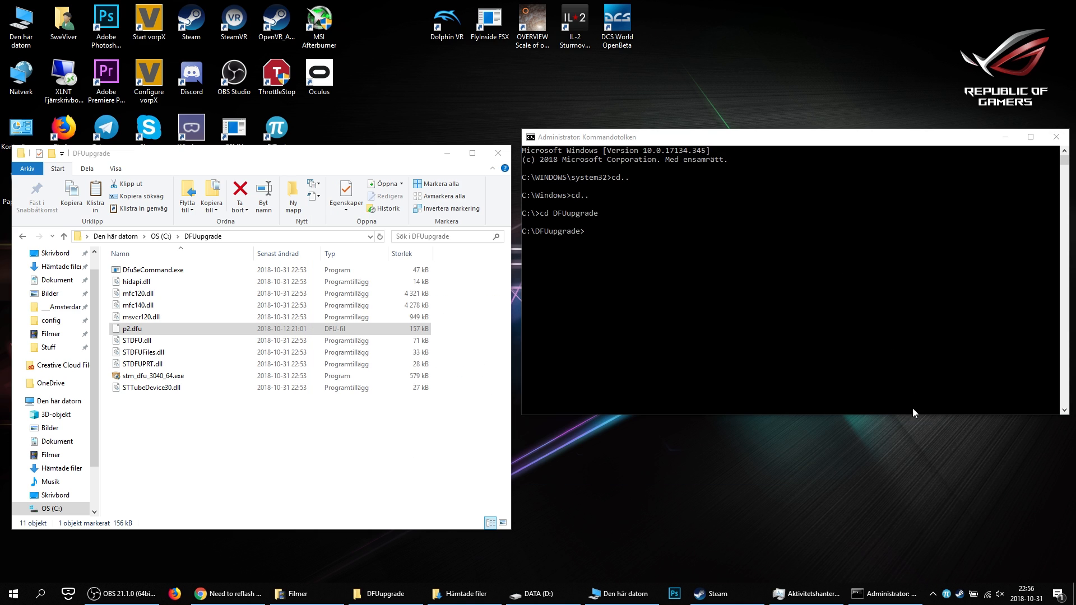
right_click(949, 598)
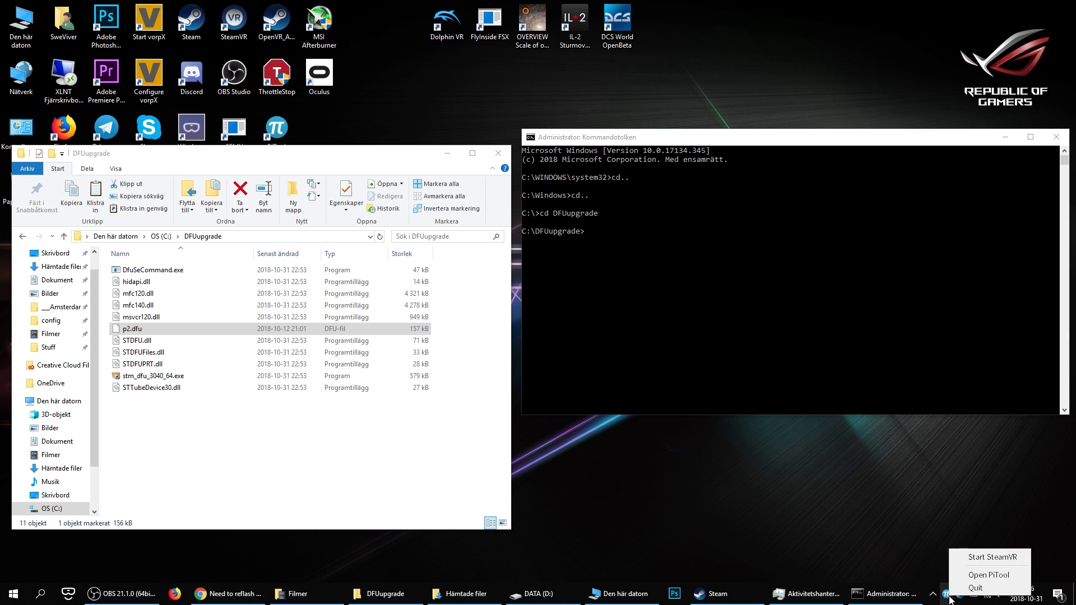
click(975, 590)
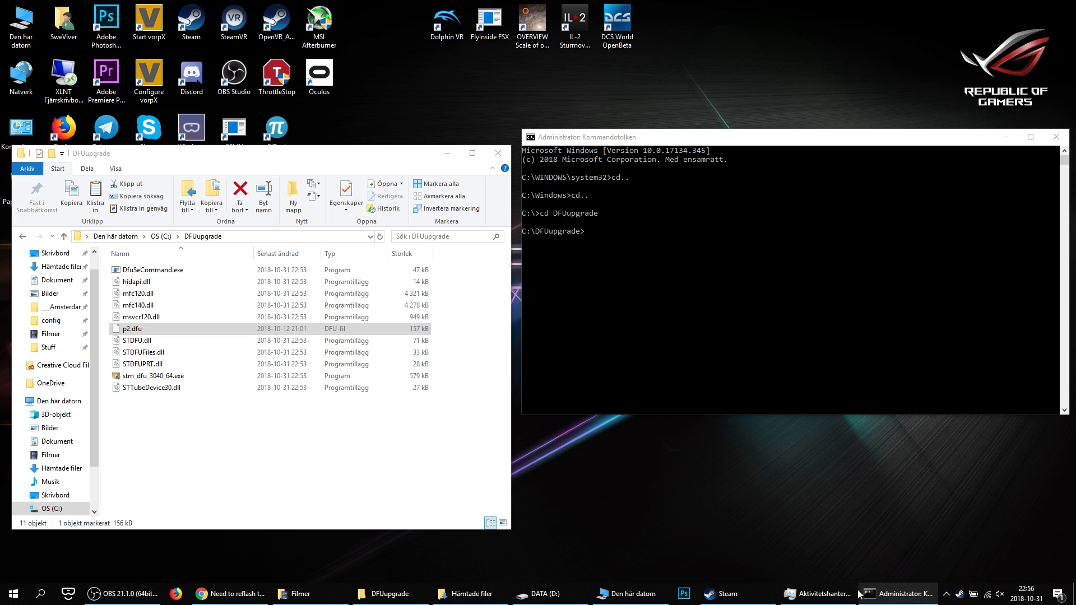
Switch to Task Manager, sort the processes by name and end the two PiService background processes
click(818, 593)
drag(830, 139, 664, 141)
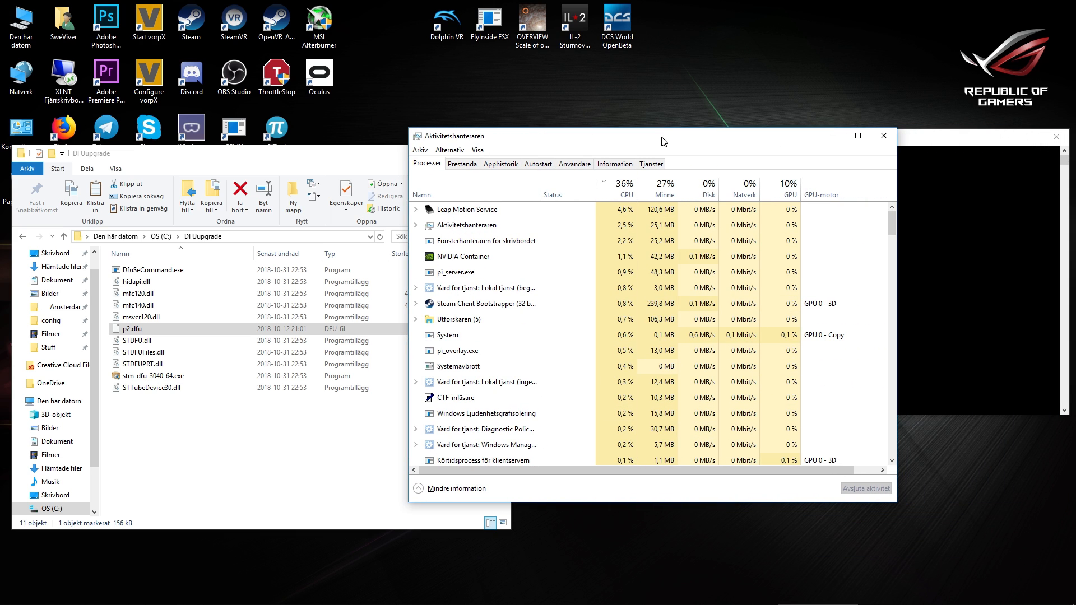
click(476, 200)
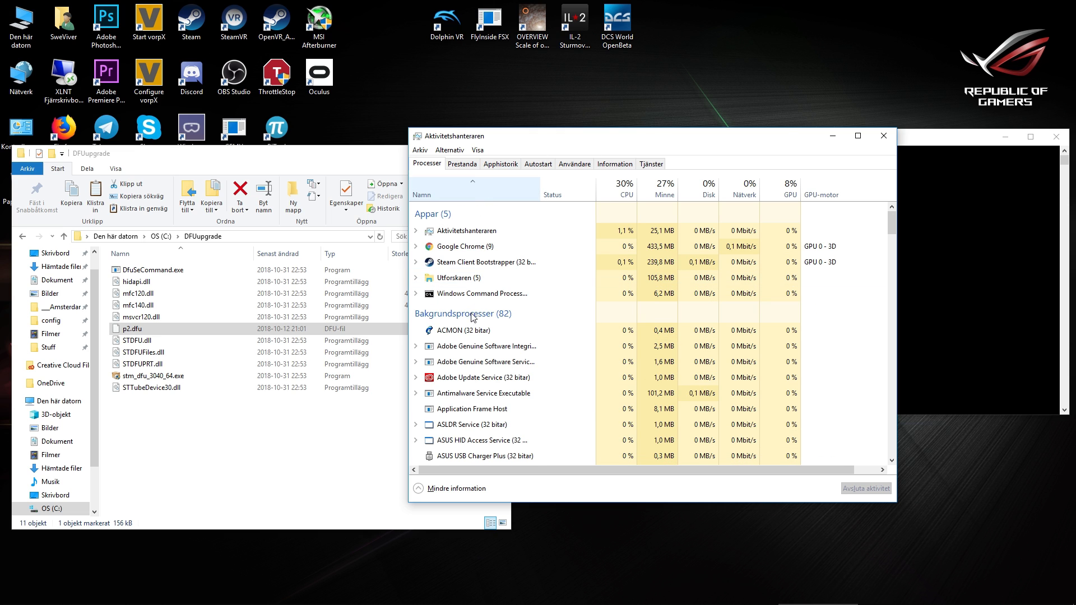
click(471, 347)
key(p)
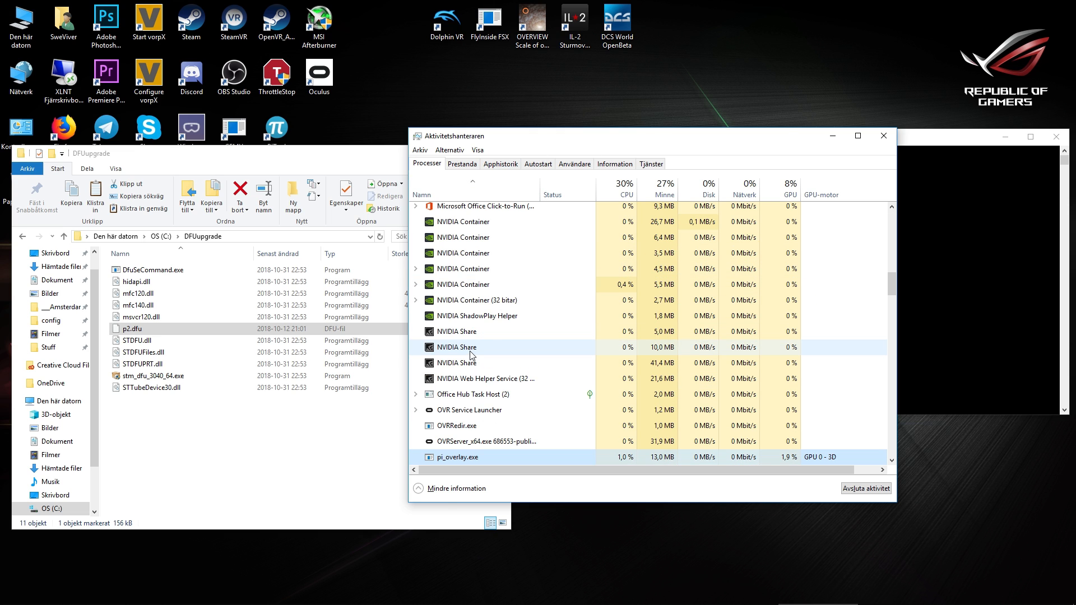
scroll(468, 392, down, 2)
right_click(458, 436)
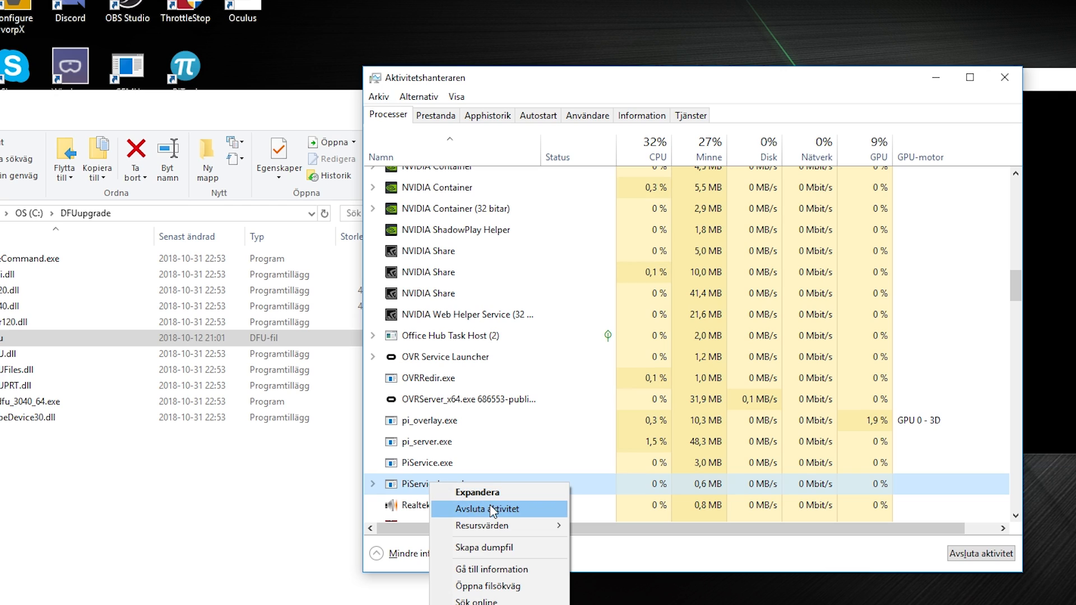
click(492, 510)
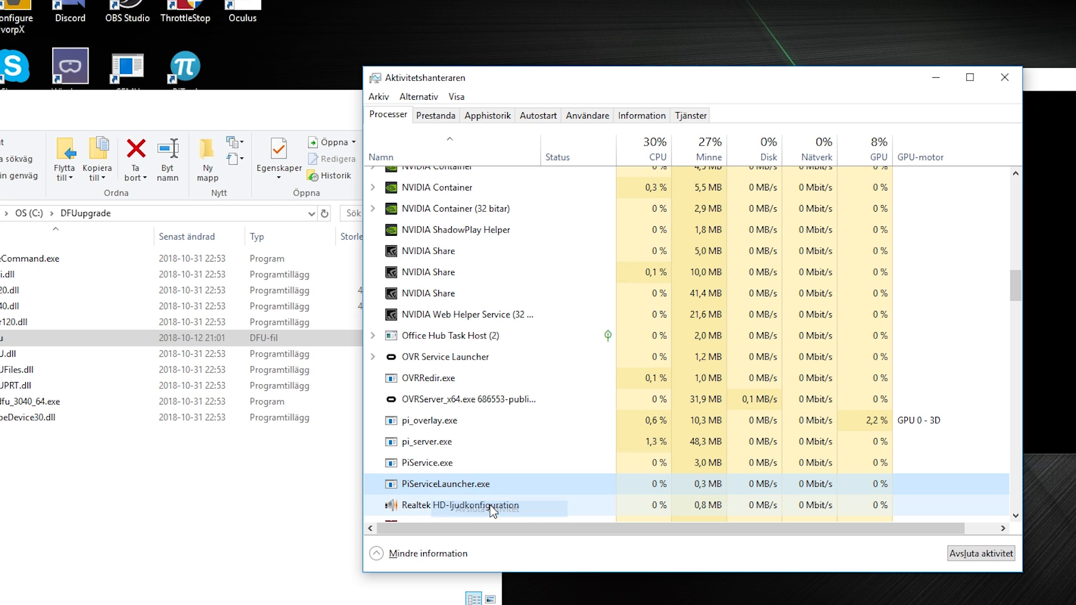
right_click(437, 464)
click(492, 471)
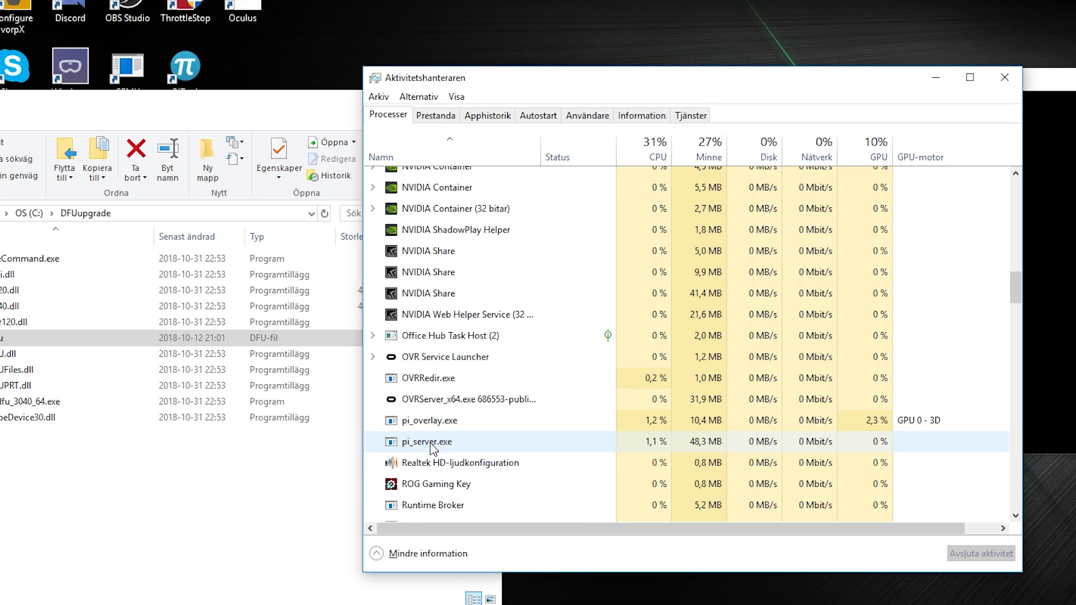
End the pi_server.exe background process in Task Manager
right_click(431, 448)
click(449, 454)
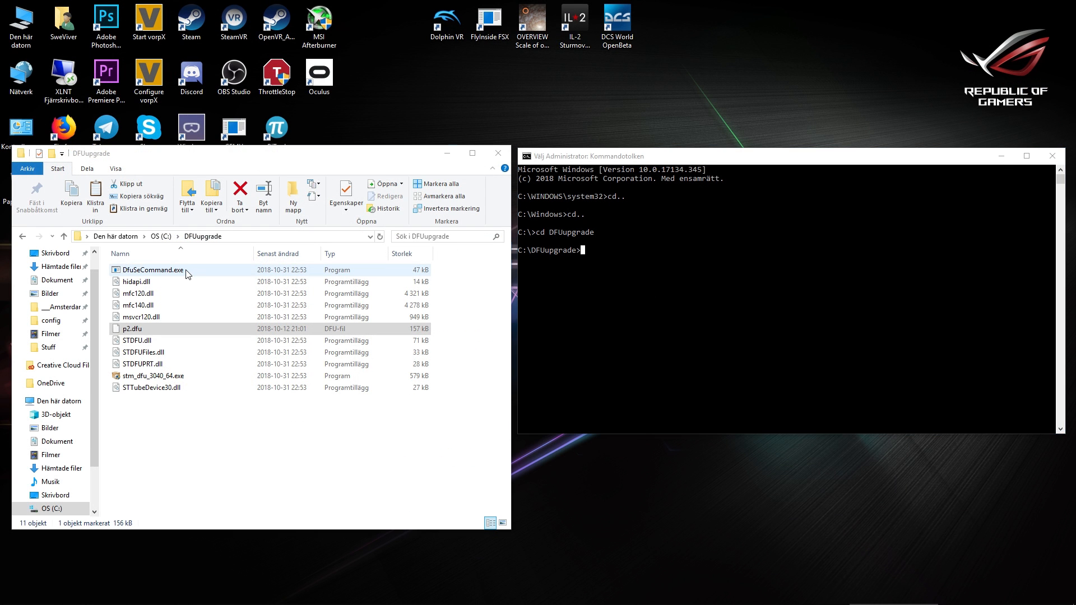
Write the firmware flash command "DfuSeCommand.exe 0 p2.dfu" at the DFUupgrade prompt, taking both file names from the folder listing
click(188, 272)
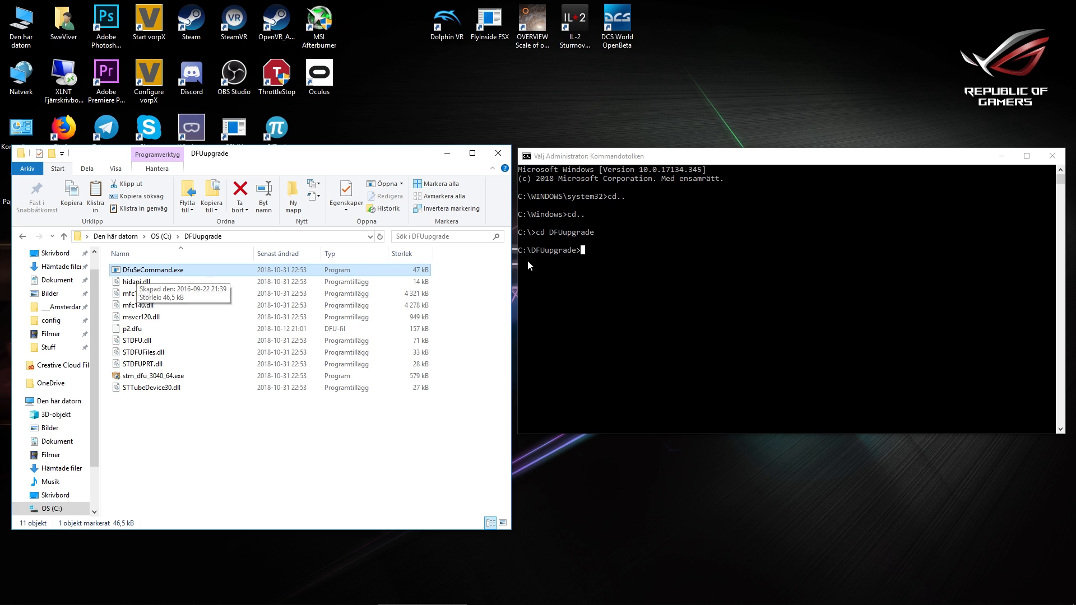
click(603, 254)
text(DfuSe)
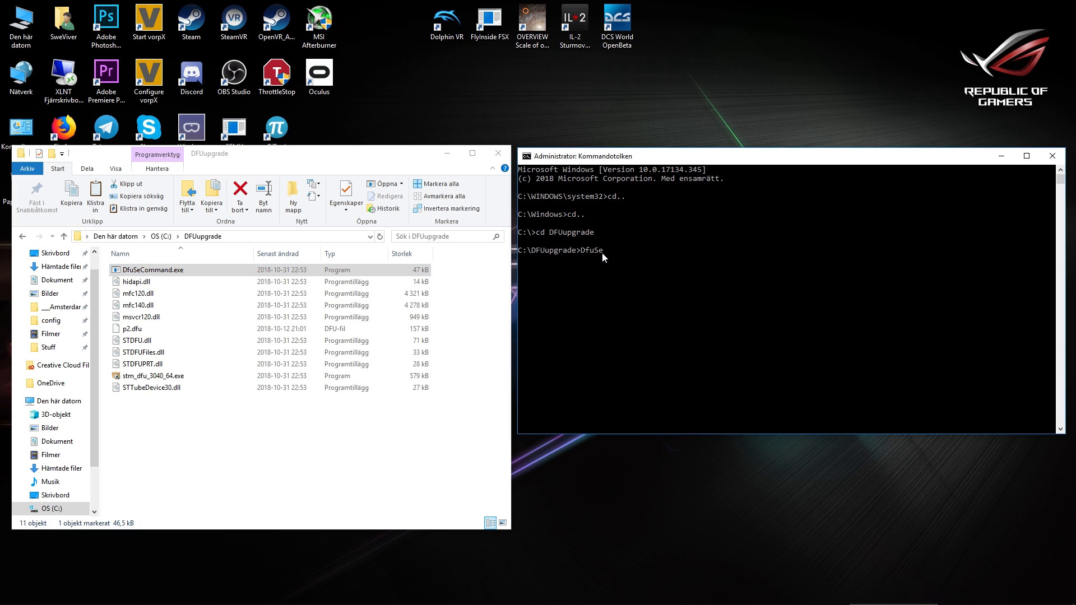
text(Command.exe 0)
click(133, 330)
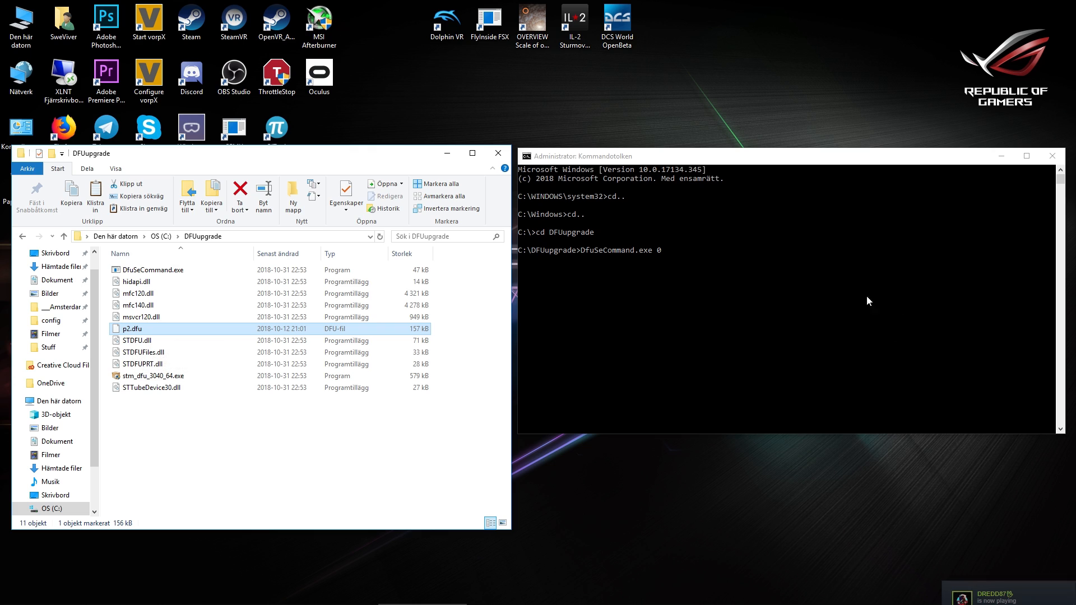
click(703, 252)
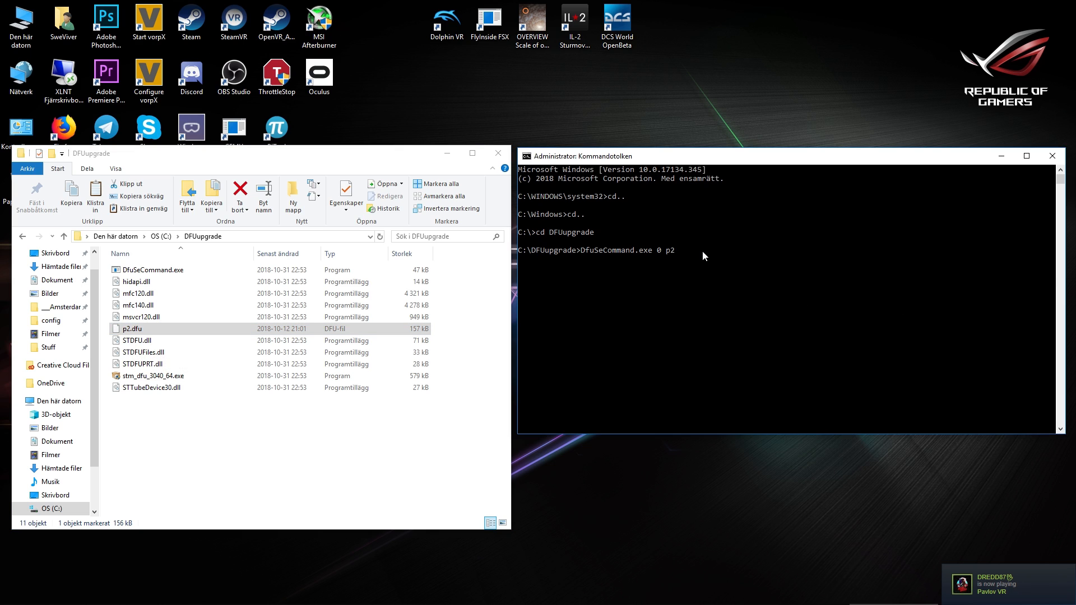
text(DfuSeCommand.exe 0 p2.dfu)
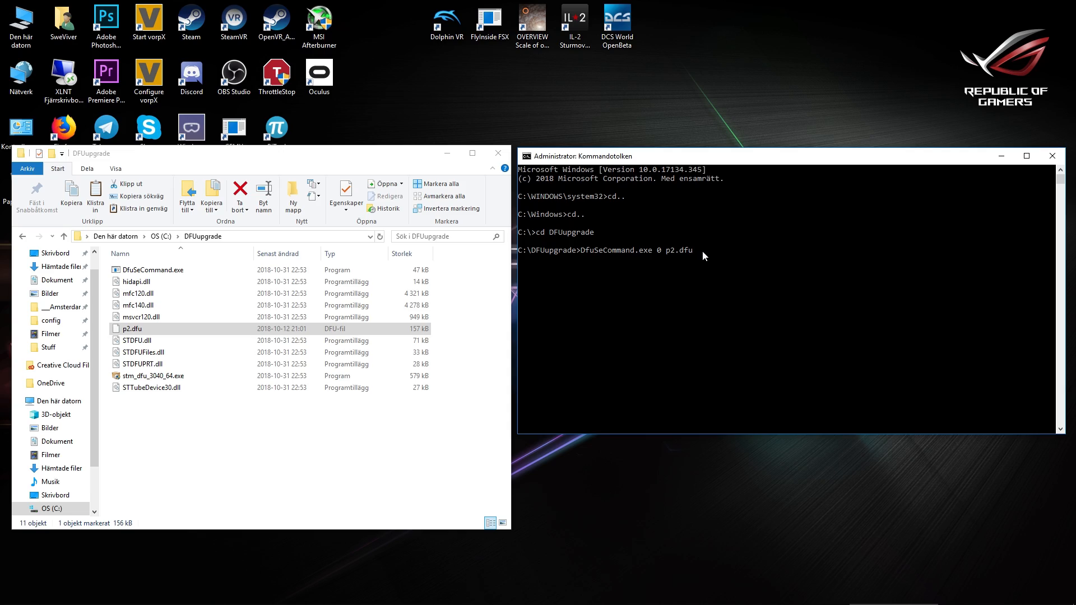